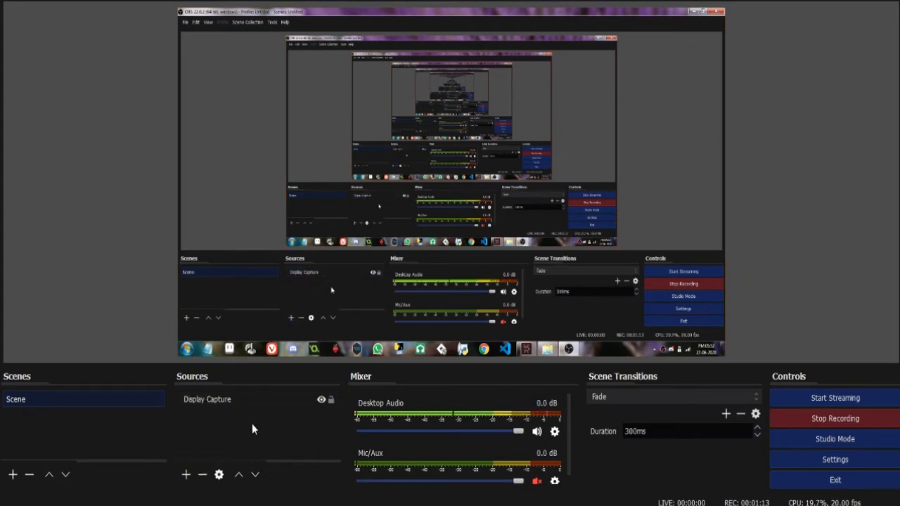
Add a new Display Capture source for the primary monitor and remove the original Display Capture source.
{"action": "left_click", "coordinate": [234, 398]}
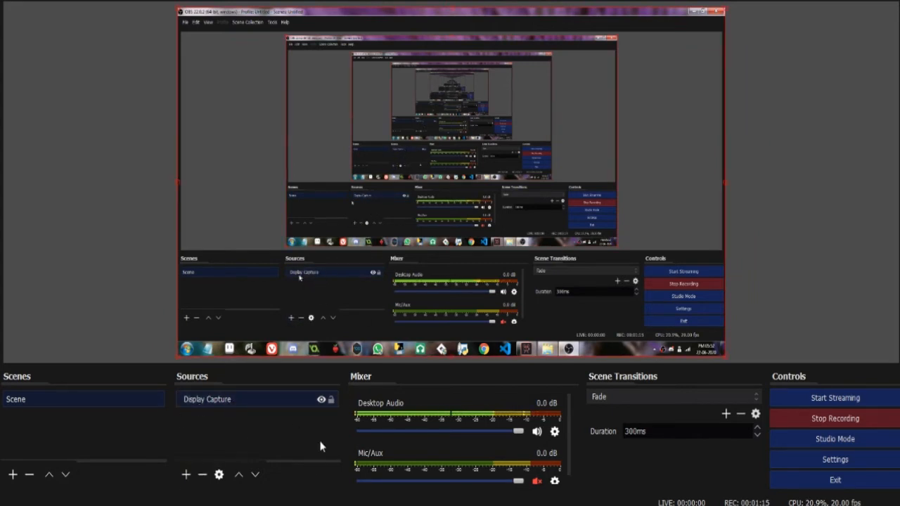
{"action": "left_click", "coordinate": [239, 413]}
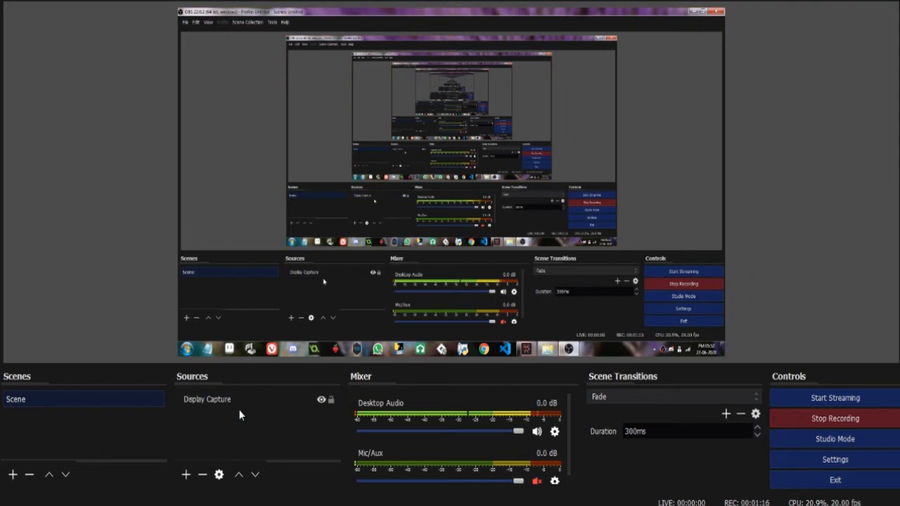
{"action": "left_click", "coordinate": [187, 475]}
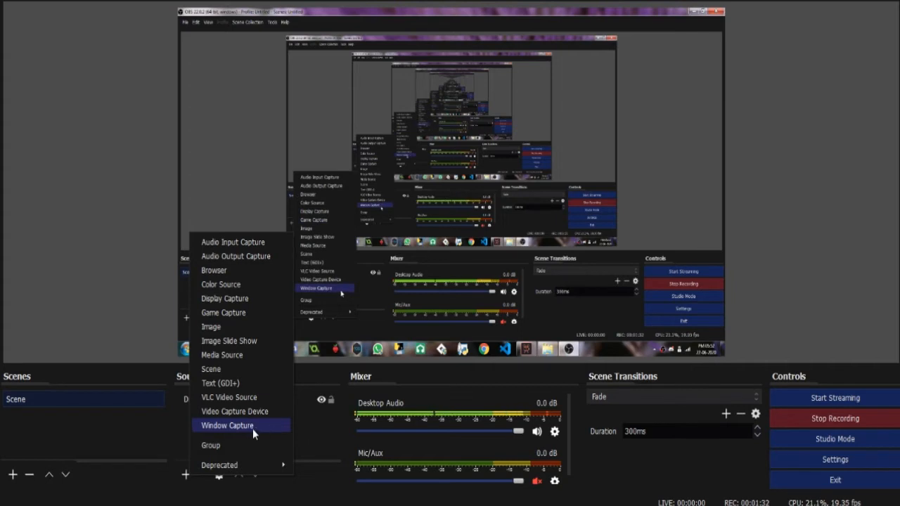
{"action": "left_click", "coordinate": [238, 300]}
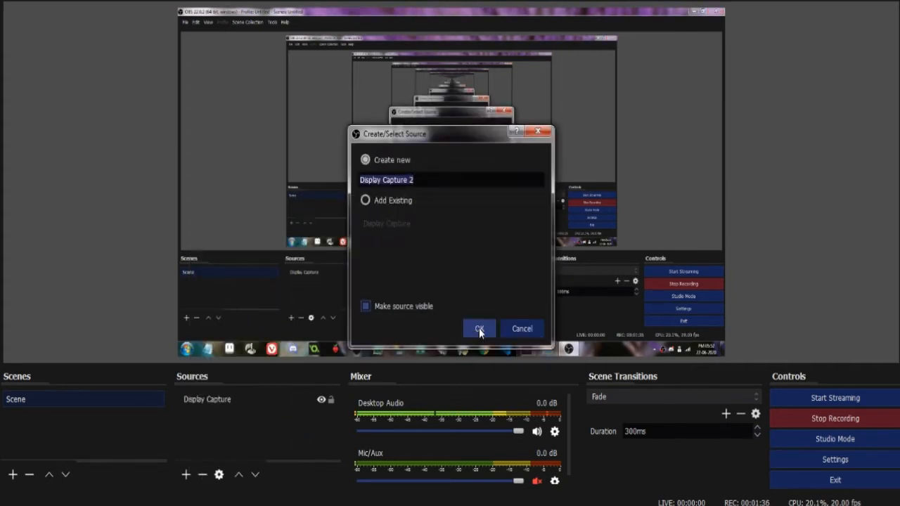
{"action": "left_click", "coordinate": [478, 329]}
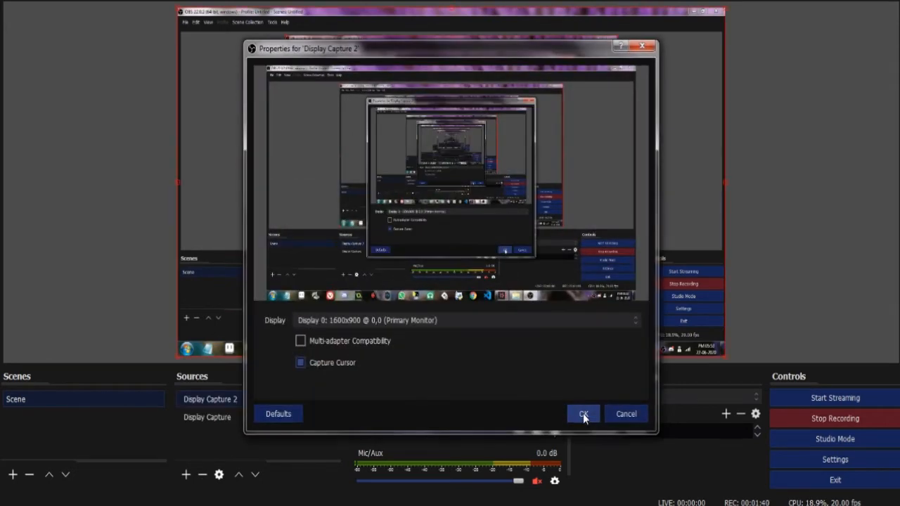
{"action": "left_click", "coordinate": [582, 413]}
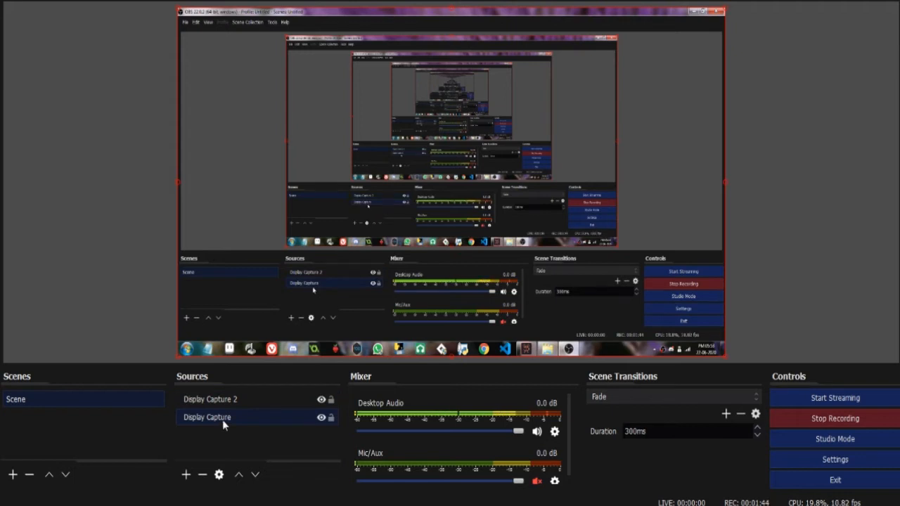
{"action": "key", "text": "Delete"}
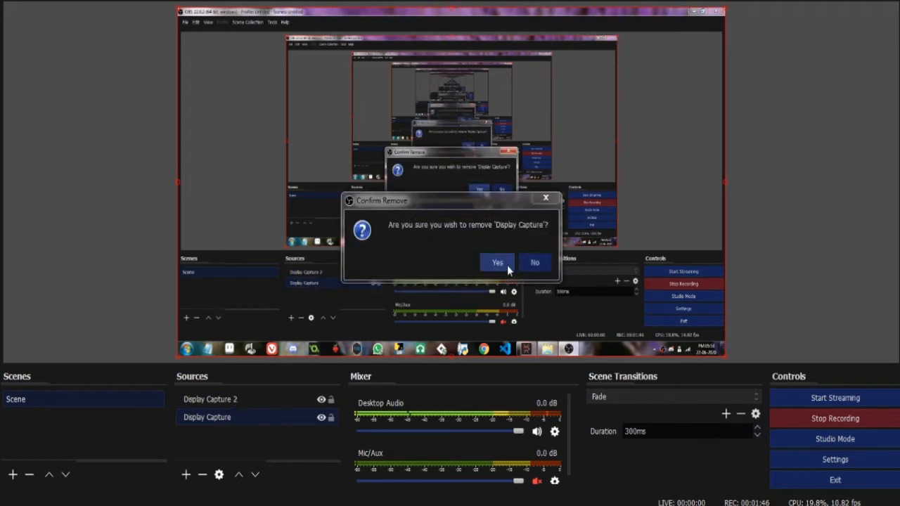
{"action": "left_click", "coordinate": [497, 262]}
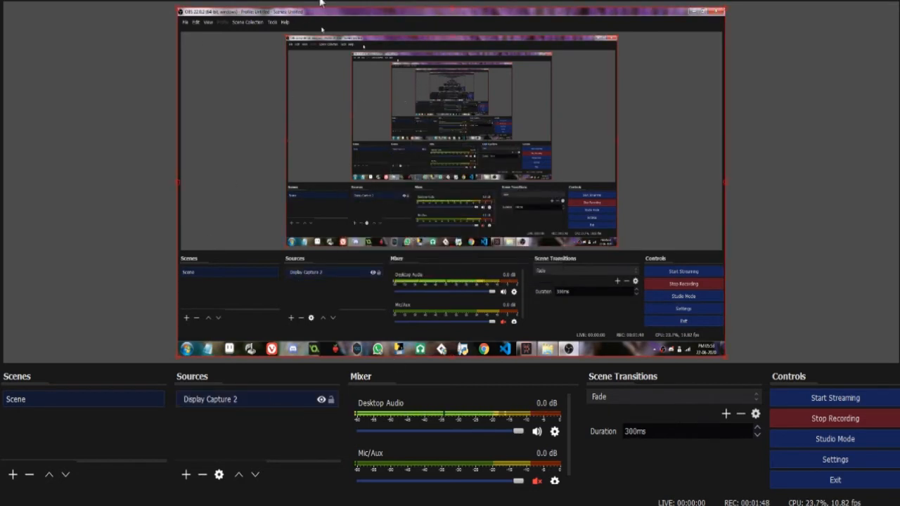
Review the mixer's mute and volume controls and the scene transition type and duration options.
{"action": "left_click", "coordinate": [537, 484]}
{"action": "left_click", "coordinate": [538, 482]}
{"action": "mouse_move", "coordinate": [518, 431]}
{"action": "left_mouse_down"}
{"action": "mouse_move", "coordinate": [435, 432]}
{"action": "mouse_move", "coordinate": [519, 431]}
{"action": "left_mouse_up"}
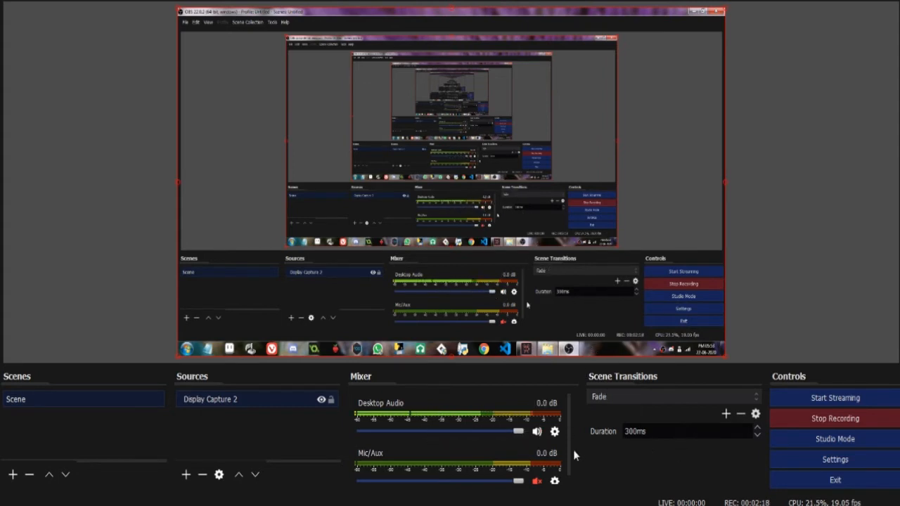
{"action": "scroll", "coordinate": [573, 450], "scroll_direction": "down", "scroll_amount": 1}
{"action": "left_click", "coordinate": [632, 369]}
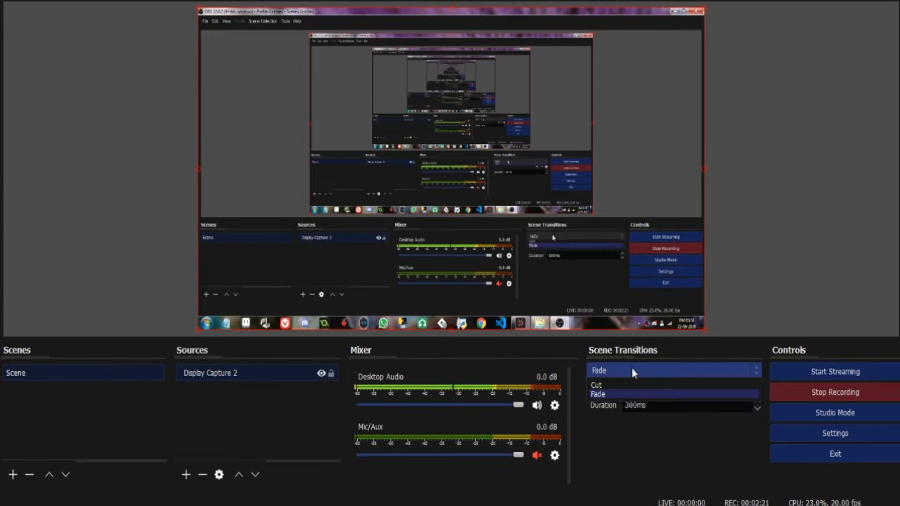
{"action": "left_click", "coordinate": [632, 415]}
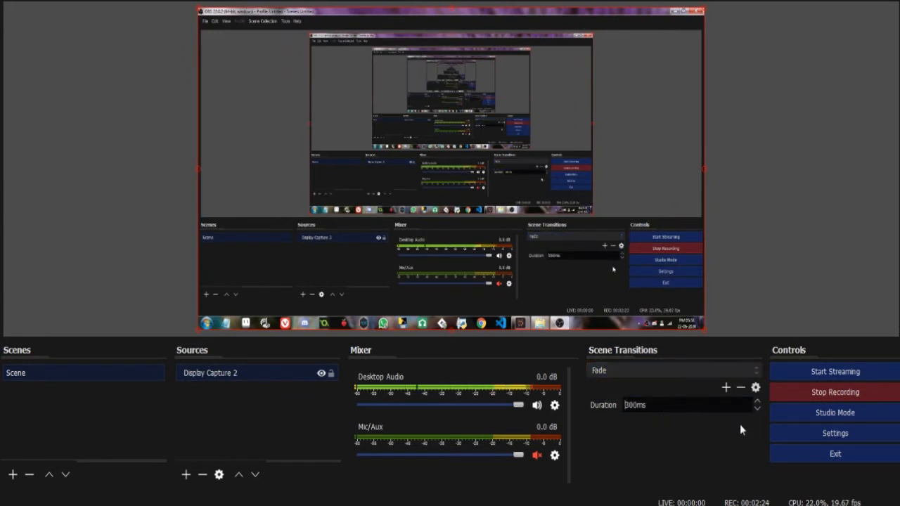
{"action": "left_click_drag", "start_coordinate": [667, 405], "coordinate": [624, 405]}
{"action": "left_click", "coordinate": [684, 365]}
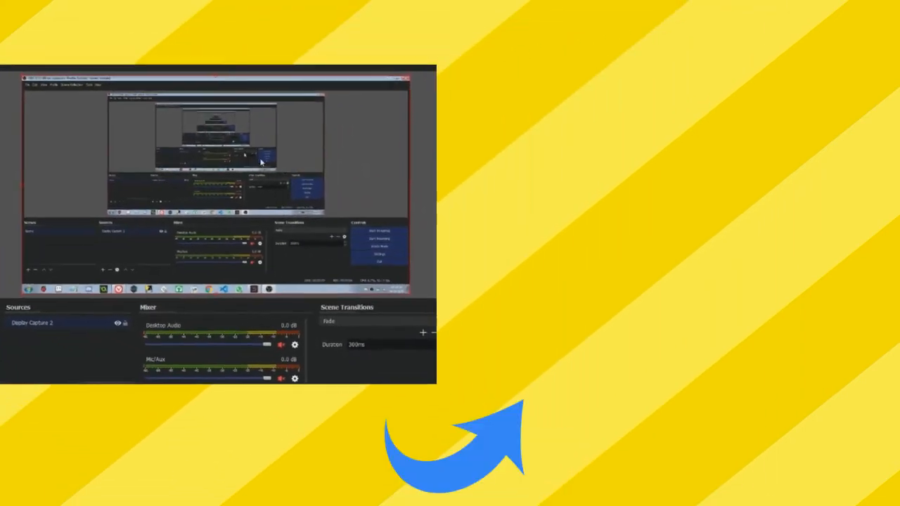
Resize the display capture in the preview canvas and reposition it within the frame.
{"action": "left_click_drag", "start_coordinate": [402, 78], "coordinate": [295, 190]}
{"action": "left_click_drag", "start_coordinate": [203, 217], "coordinate": [388, 231]}
{"action": "left_click", "coordinate": [192, 152]}
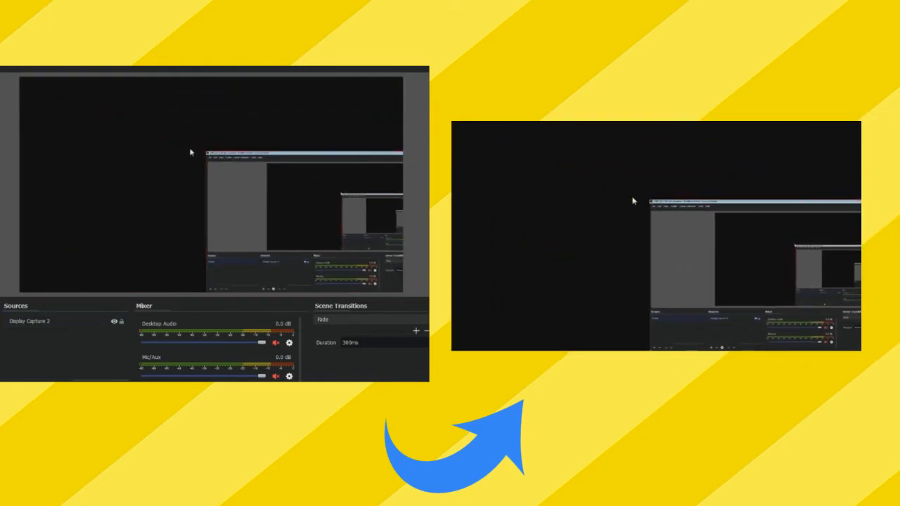
{"action": "left_click", "coordinate": [206, 155]}
{"action": "left_click_drag", "start_coordinate": [206, 153], "coordinate": [82, 125]}
{"action": "left_click_drag", "start_coordinate": [247, 156], "coordinate": [42, 91]}
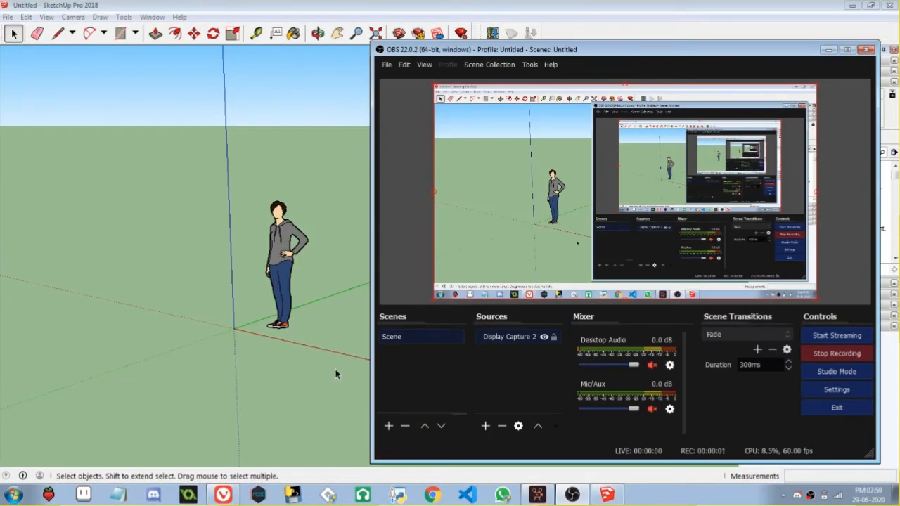
Switch to SketchUp and delete the default standing figure beside the origin.
{"action": "left_click", "coordinate": [336, 374]}
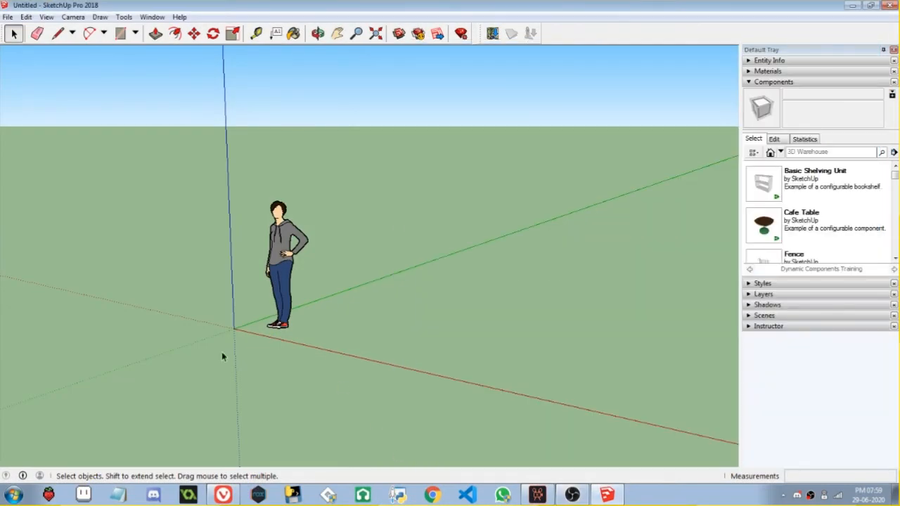
{"action": "left_click", "coordinate": [289, 255]}
{"action": "key", "text": "Delete"}
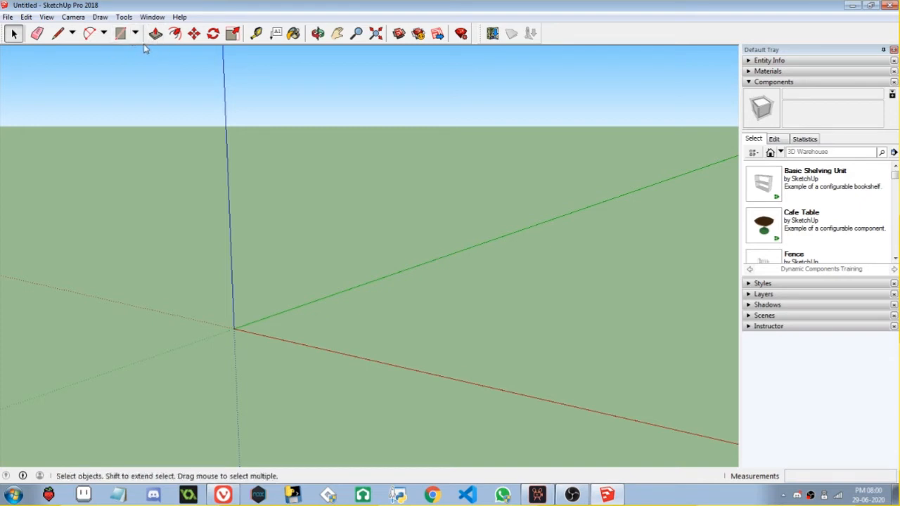
Model a box from a ground rectangle at the origin, pulled up about 6' 2 1/8", and switch back to OBS.
{"action": "key", "text": "r"}
{"action": "left_click", "coordinate": [235, 327]}
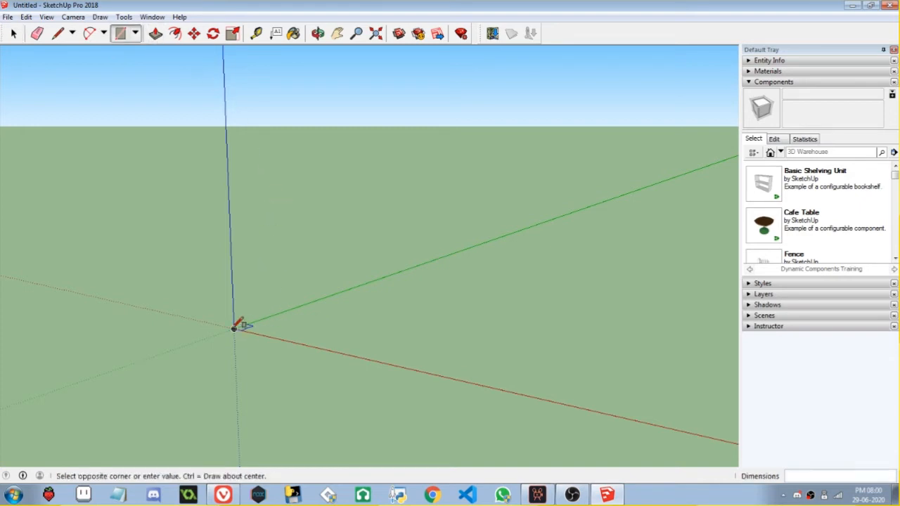
{"action": "left_click", "coordinate": [457, 327]}
{"action": "key", "text": "p"}
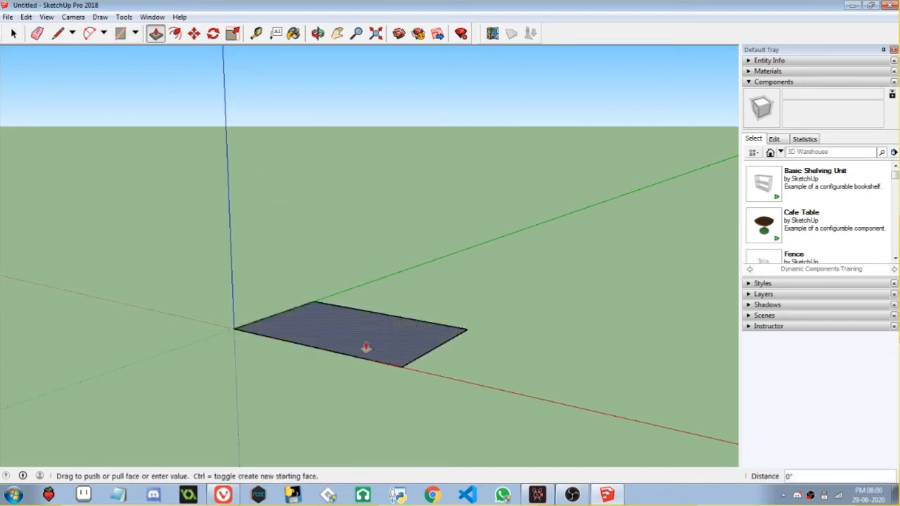
{"action": "left_click_drag", "start_coordinate": [366, 346], "coordinate": [380, 194]}
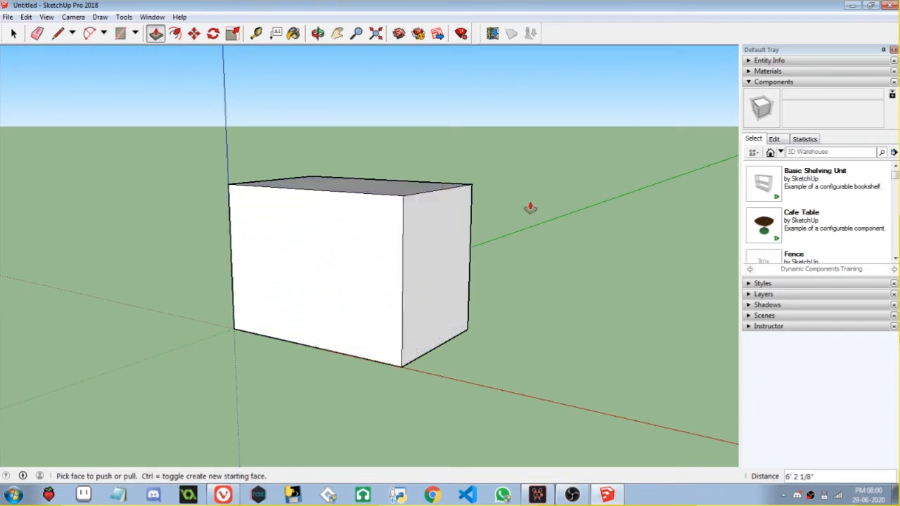
{"action": "left_click_drag", "start_coordinate": [530, 208], "coordinate": [443, 245]}
{"action": "left_click_drag", "start_coordinate": [446, 246], "coordinate": [490, 296]}
{"action": "scroll", "coordinate": [458, 289], "scroll_direction": "down", "scroll_amount": 1}
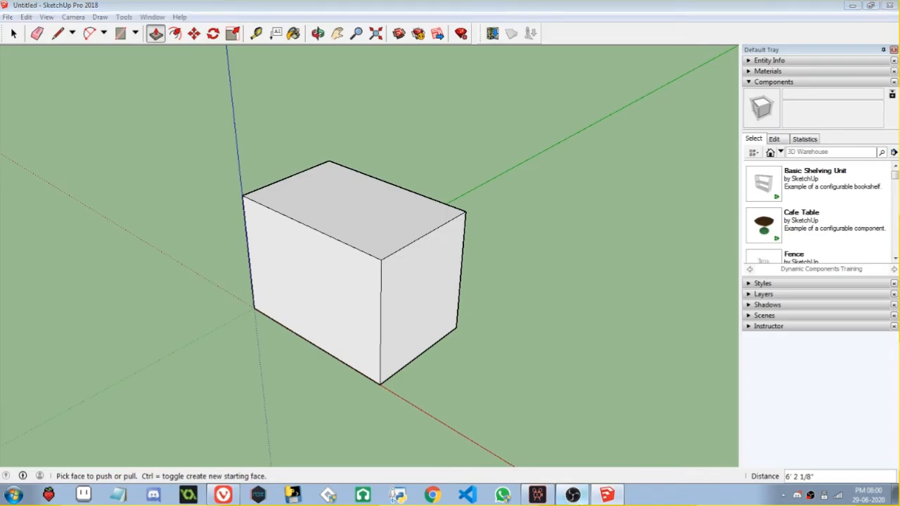
{"action": "left_click", "coordinate": [572, 495]}
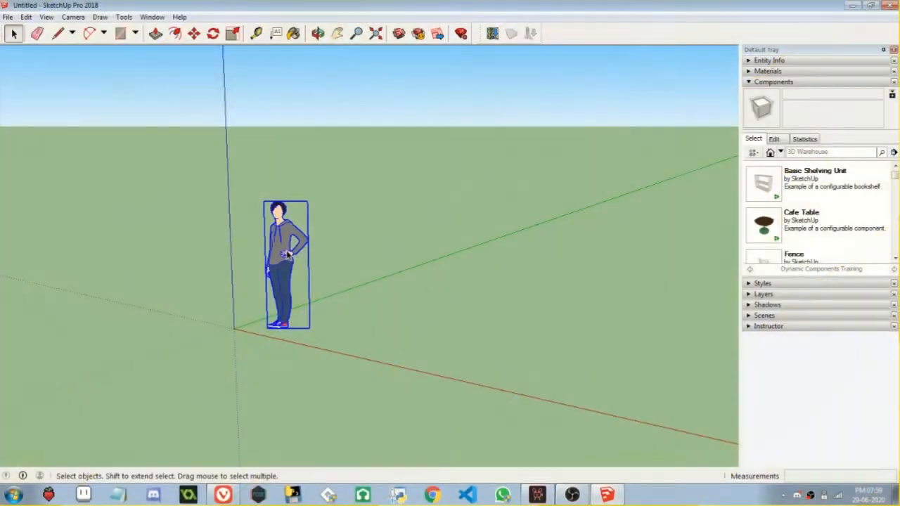
Draw a ground rectangle from the origin in the emptied model and start Push/Pull on its face.
{"action": "key", "text": "Delete"}
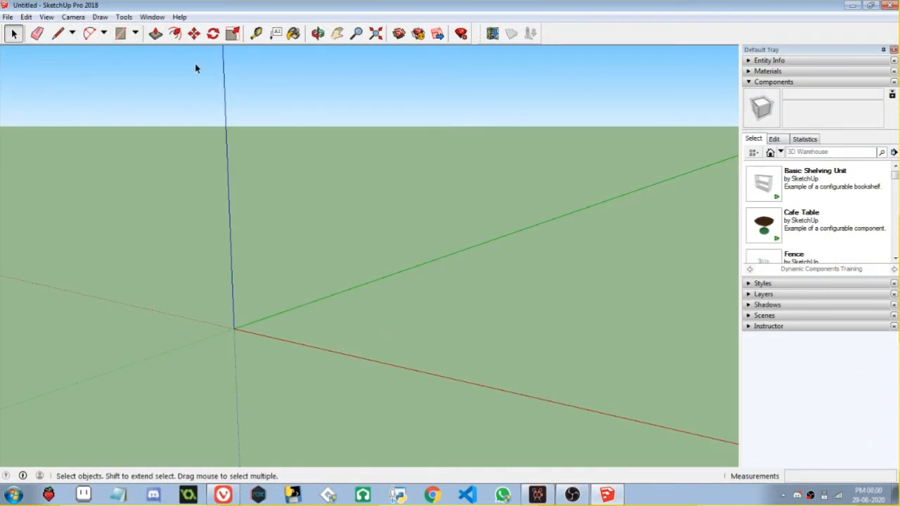
{"action": "key", "text": "r"}
{"action": "left_click", "coordinate": [234, 329]}
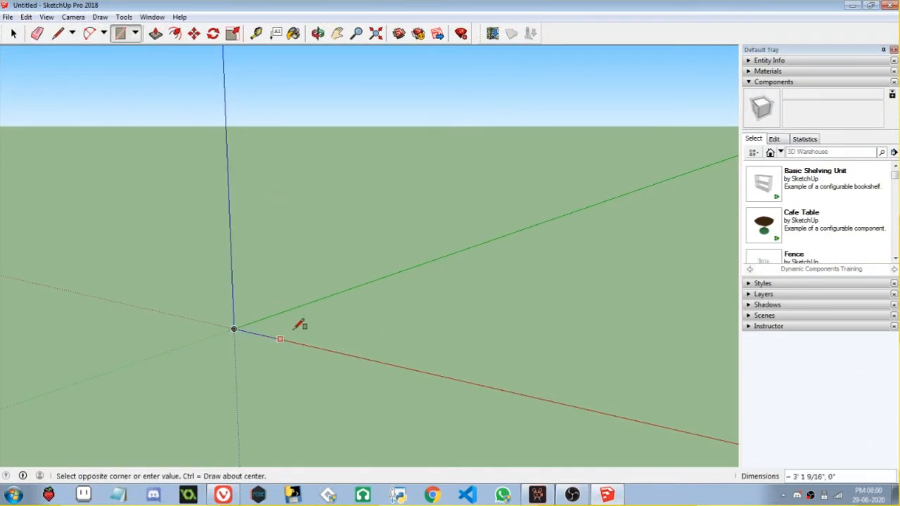
{"action": "left_click", "coordinate": [470, 327]}
{"action": "key", "text": "p"}
{"action": "left_click", "coordinate": [396, 342]}
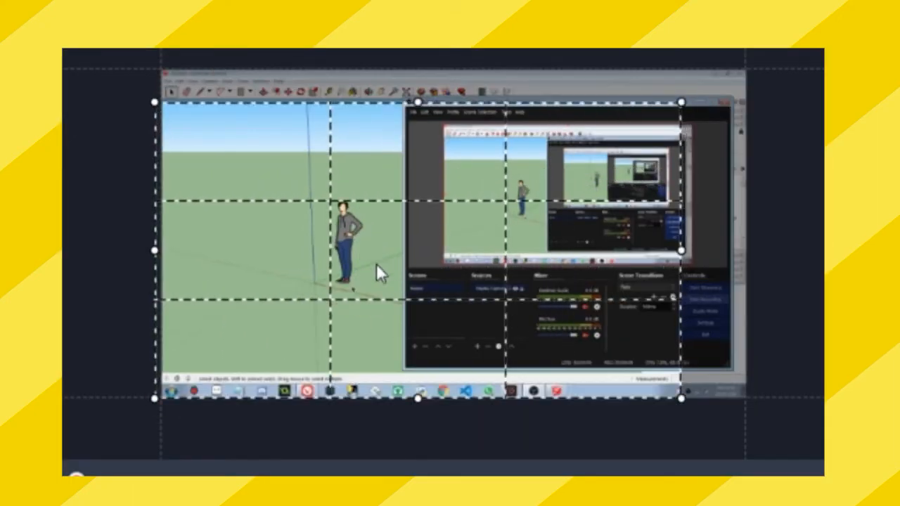
Reposition the crop frame over the recorded clip in the video editor and reduce its height and width.
{"action": "left_click_drag", "start_coordinate": [376, 264], "coordinate": [382, 260]}
{"action": "left_click_drag", "start_coordinate": [418, 395], "coordinate": [417, 362]}
{"action": "left_click_drag", "start_coordinate": [355, 229], "coordinate": [358, 230]}
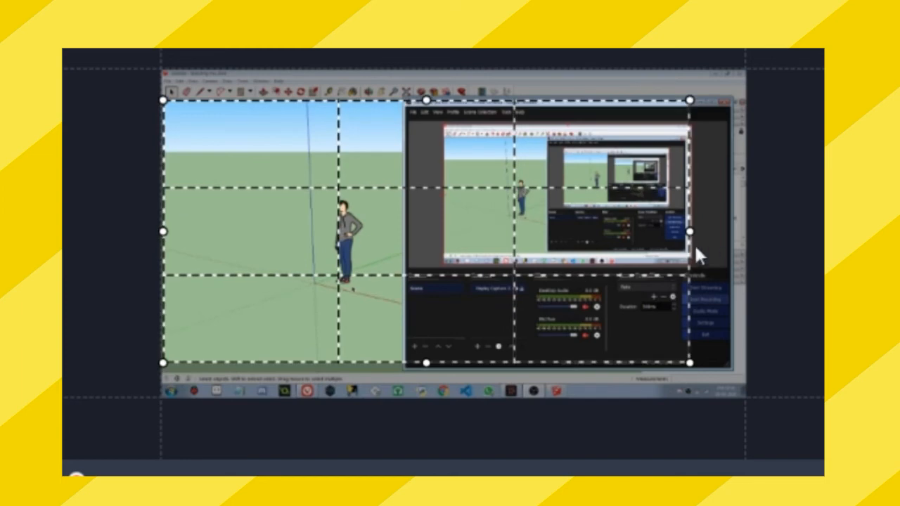
{"action": "left_click_drag", "start_coordinate": [695, 246], "coordinate": [592, 232]}
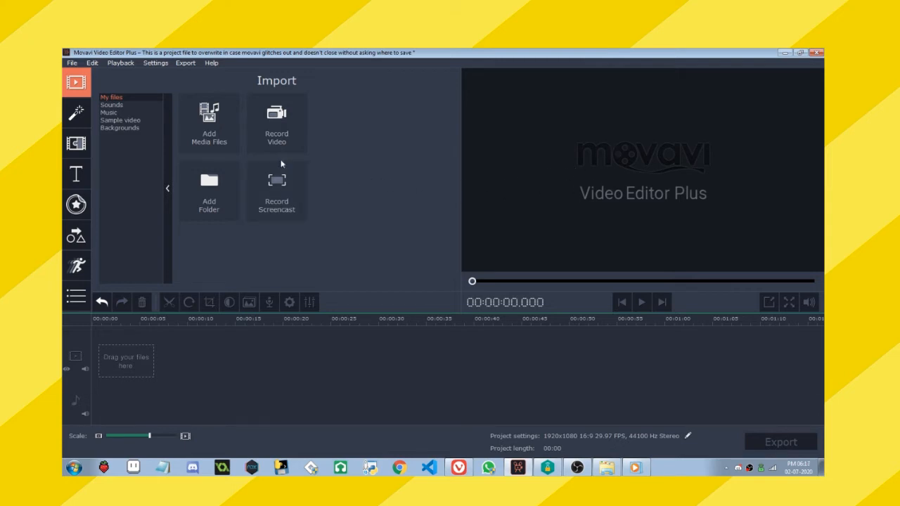
Look through the editor's feature sections, including Titles, Stickers and the additional tools list, and return to Import.
{"action": "left_click", "coordinate": [76, 144]}
{"action": "left_click", "coordinate": [74, 175]}
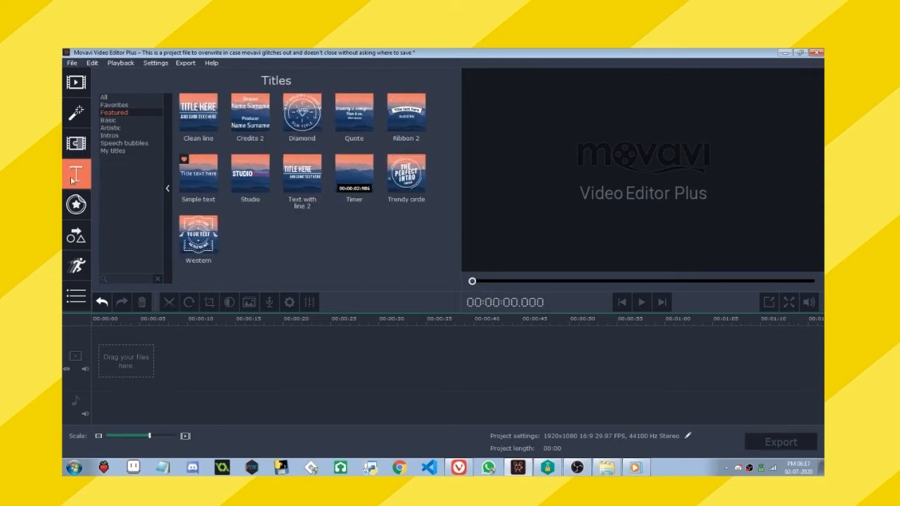
{"action": "left_click", "coordinate": [76, 203]}
{"action": "left_click", "coordinate": [76, 236]}
{"action": "left_click", "coordinate": [76, 266]}
{"action": "mouse_move", "coordinate": [73, 296]}
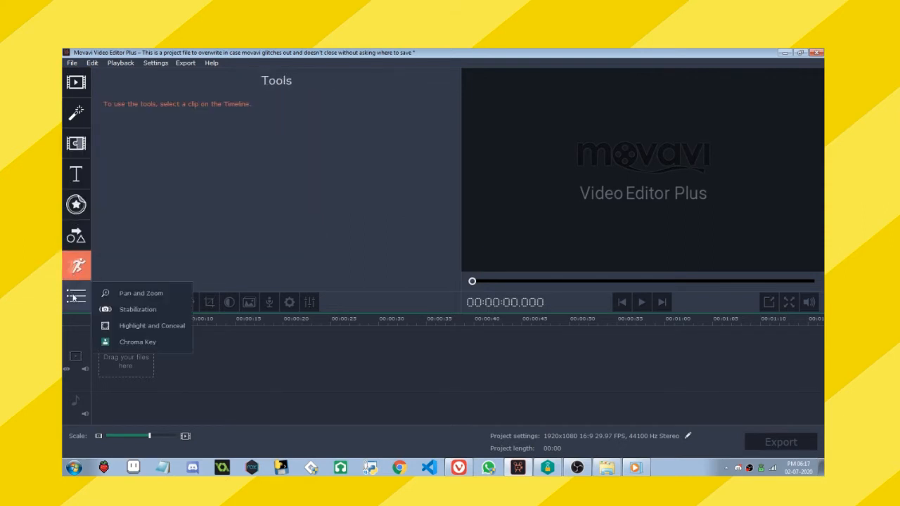
{"action": "left_click", "coordinate": [76, 236]}
{"action": "left_click", "coordinate": [76, 203]}
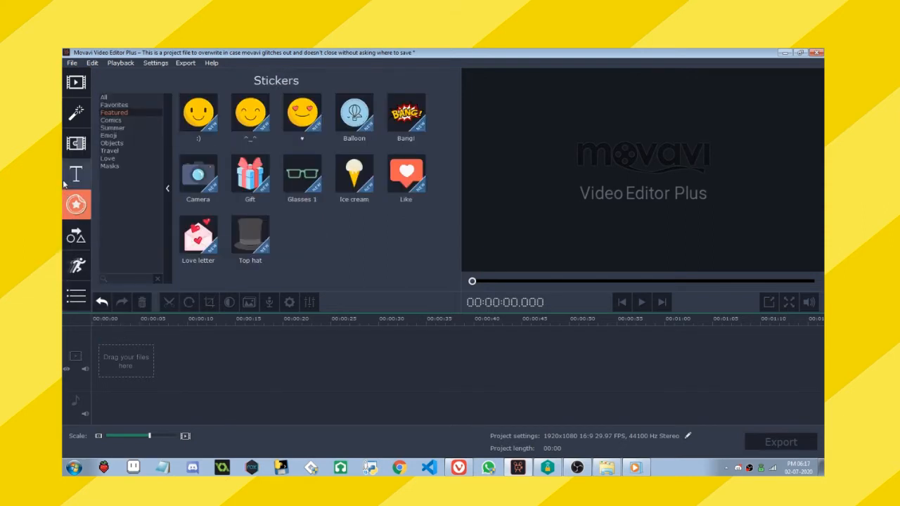
{"action": "left_click", "coordinate": [75, 174]}
{"action": "left_click", "coordinate": [76, 112]}
{"action": "left_click", "coordinate": [76, 83]}
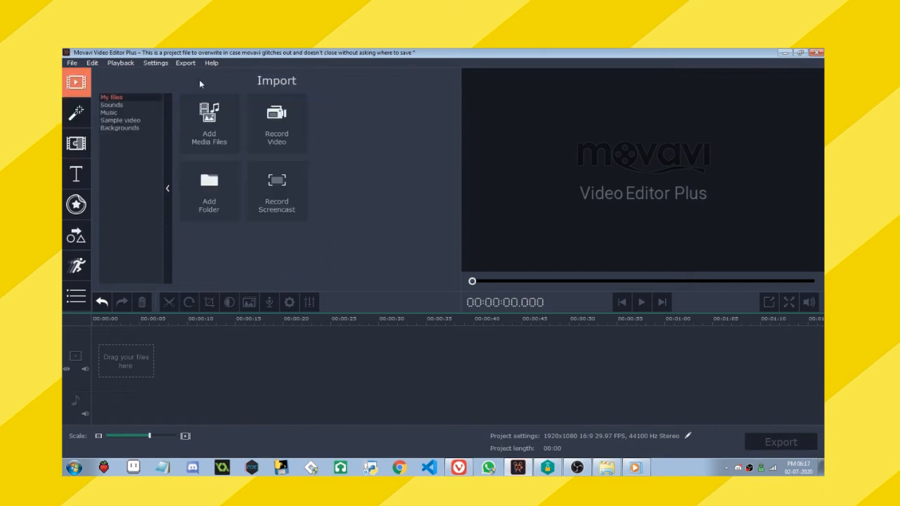
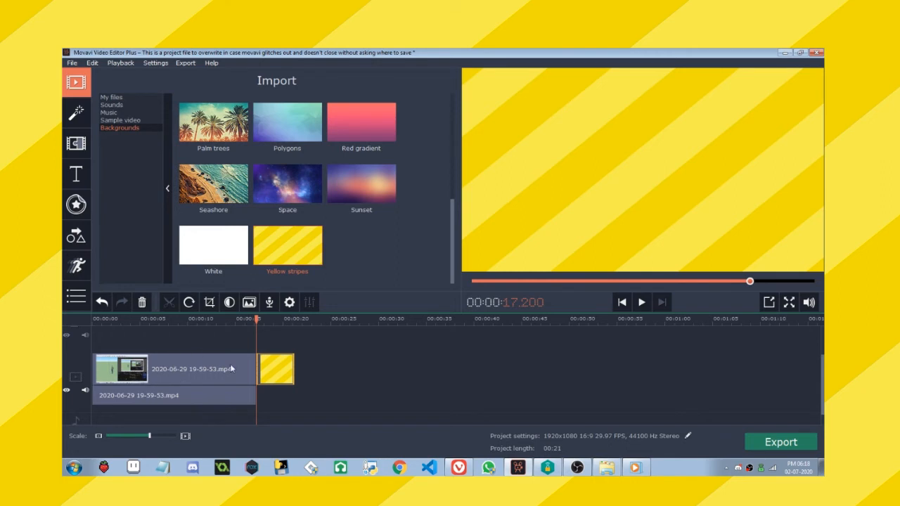
Play back the junction where the recorded clip changes to the yellow stripes background on the timeline.
{"action": "left_click", "coordinate": [239, 369]}
{"action": "key", "text": "space"}
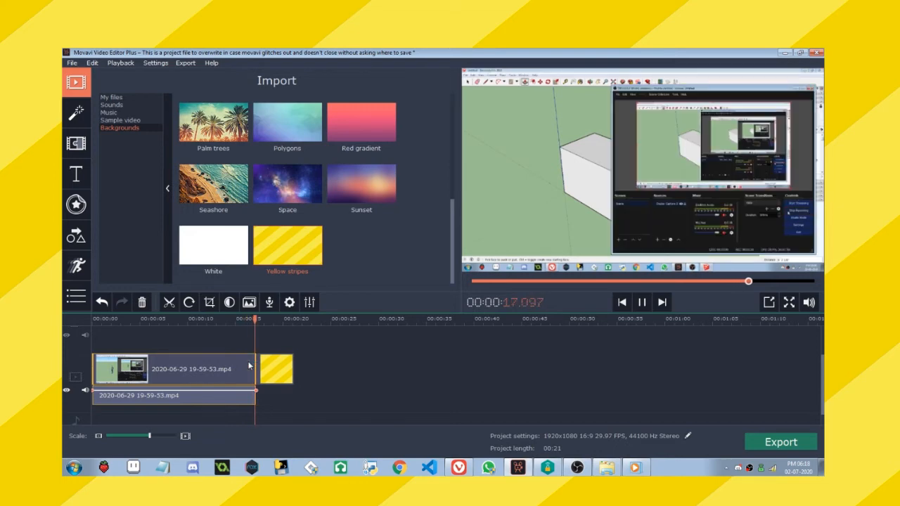
{"action": "left_click", "coordinate": [249, 366]}
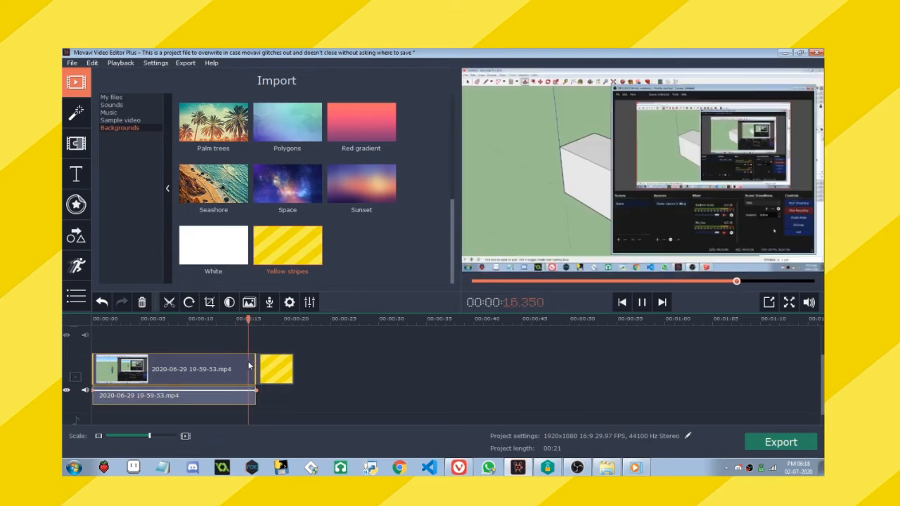
{"action": "left_click", "coordinate": [246, 365]}
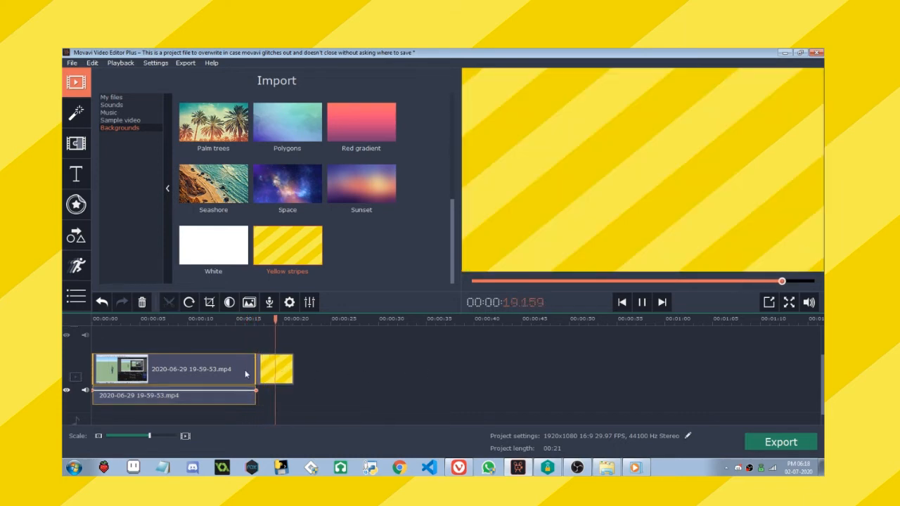
{"action": "left_click", "coordinate": [334, 348]}
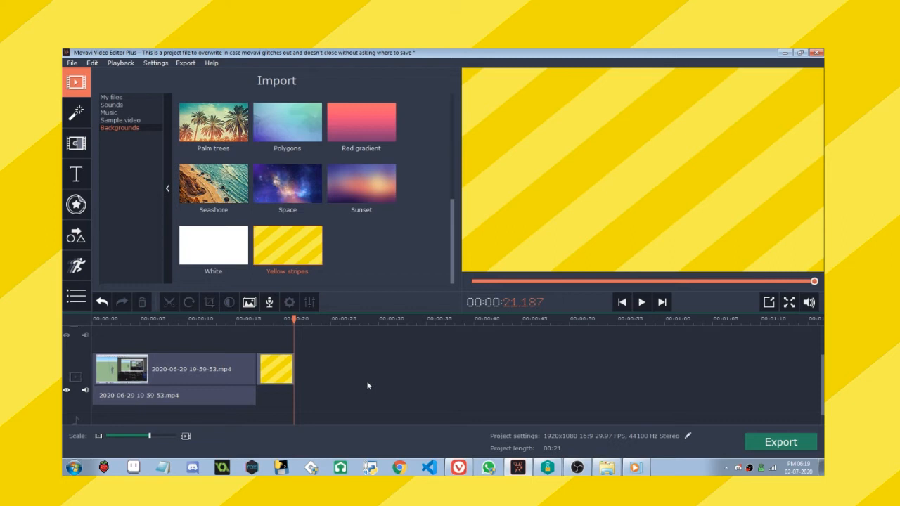
Move the recorded clip from the main track to the overlay track above the yellow stripes background and start playback from the beginning.
{"action": "left_click", "coordinate": [156, 373]}
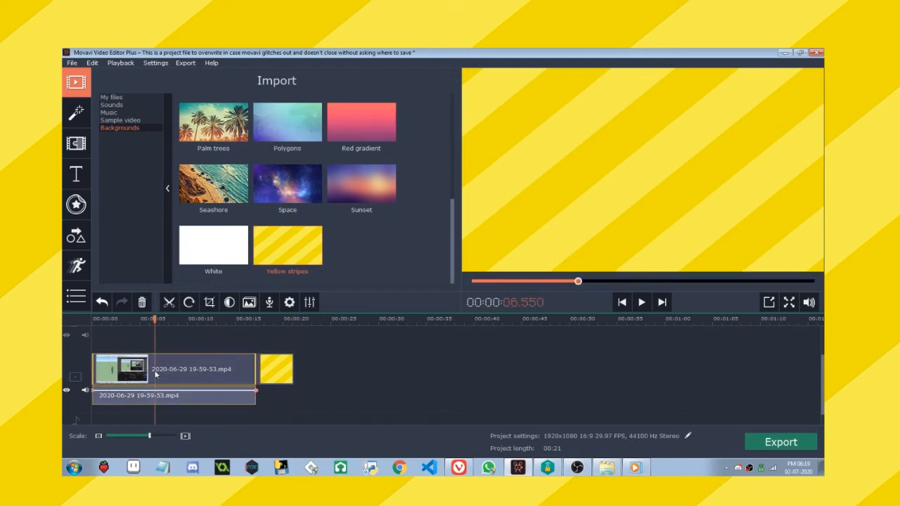
{"action": "left_click", "coordinate": [139, 379]}
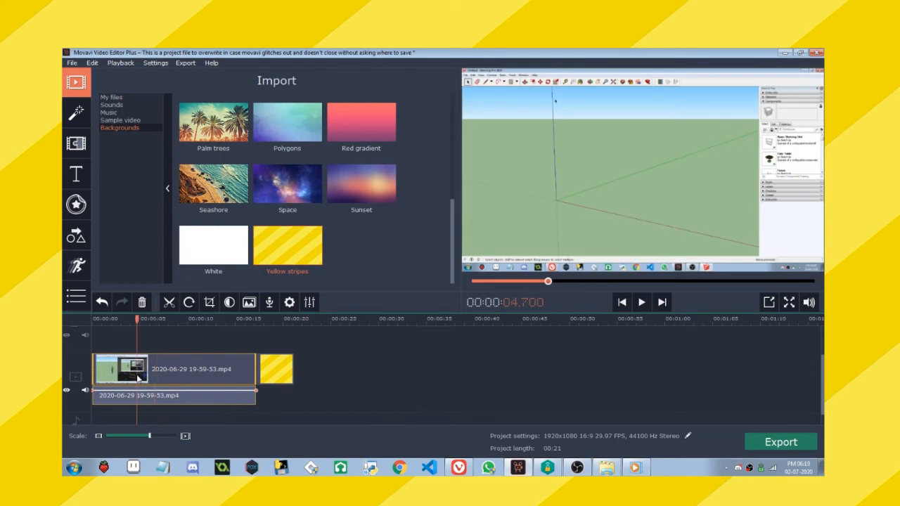
{"action": "mouse_move", "coordinate": [137, 378]}
{"action": "left_mouse_down"}
{"action": "mouse_move", "coordinate": [143, 323]}
{"action": "mouse_move", "coordinate": [150, 363]}
{"action": "mouse_move", "coordinate": [135, 362]}
{"action": "left_mouse_up"}
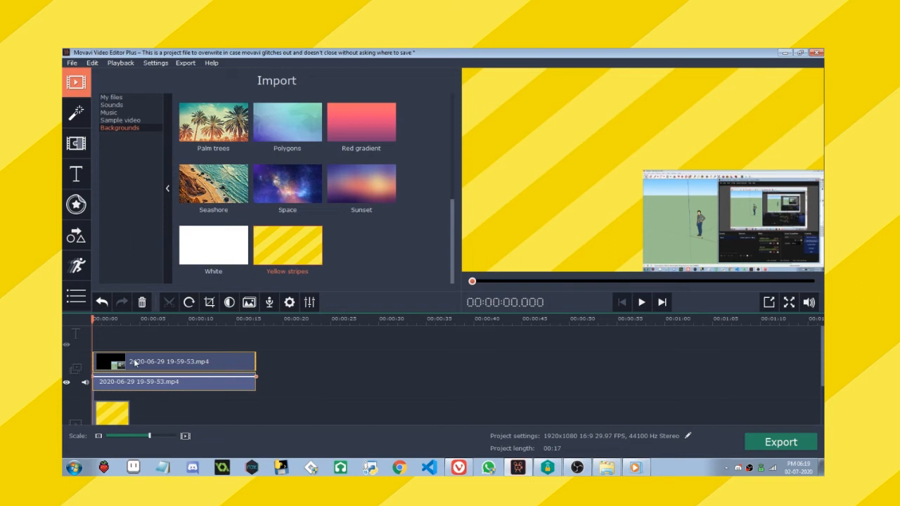
{"action": "key", "text": "space"}
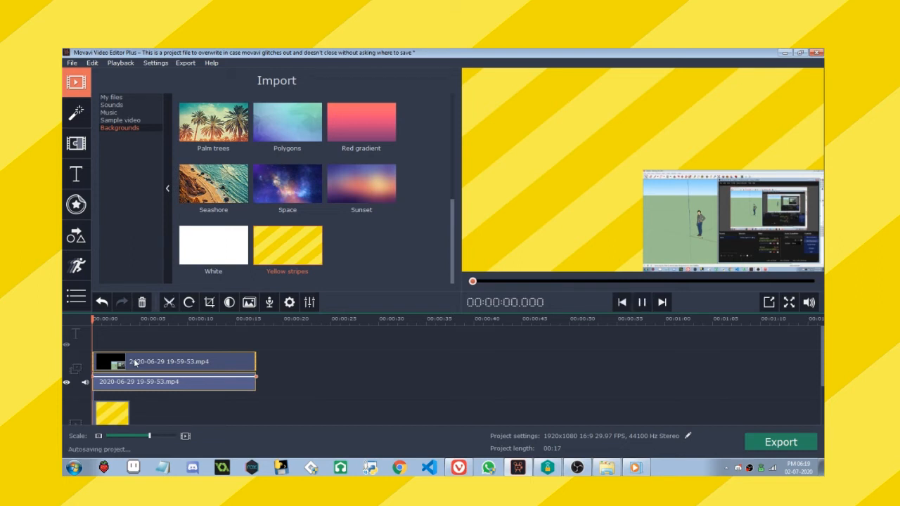
Extend the yellow stripes image 4.jpg on the main track to about 4.7 seconds.
{"action": "scroll", "coordinate": [223, 394], "scroll_direction": "up", "scroll_amount": 2}
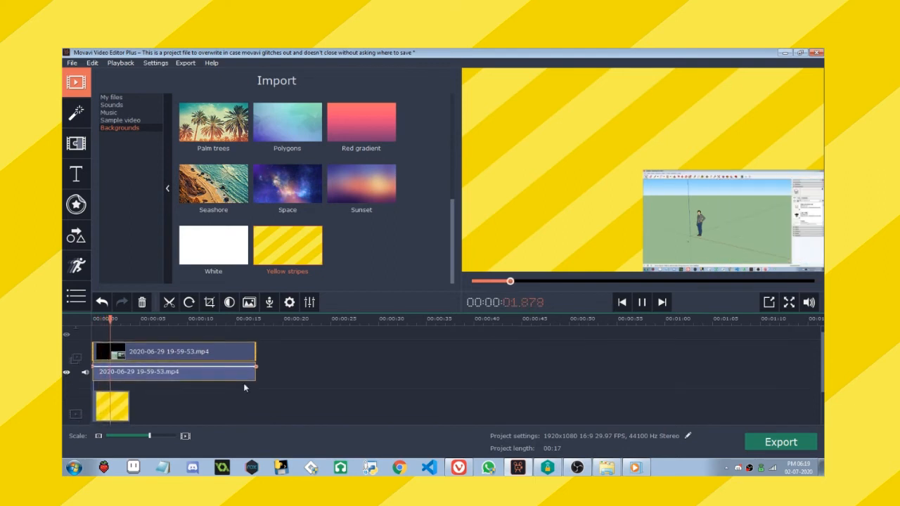
{"action": "scroll", "coordinate": [188, 362], "scroll_direction": "up", "scroll_amount": 2}
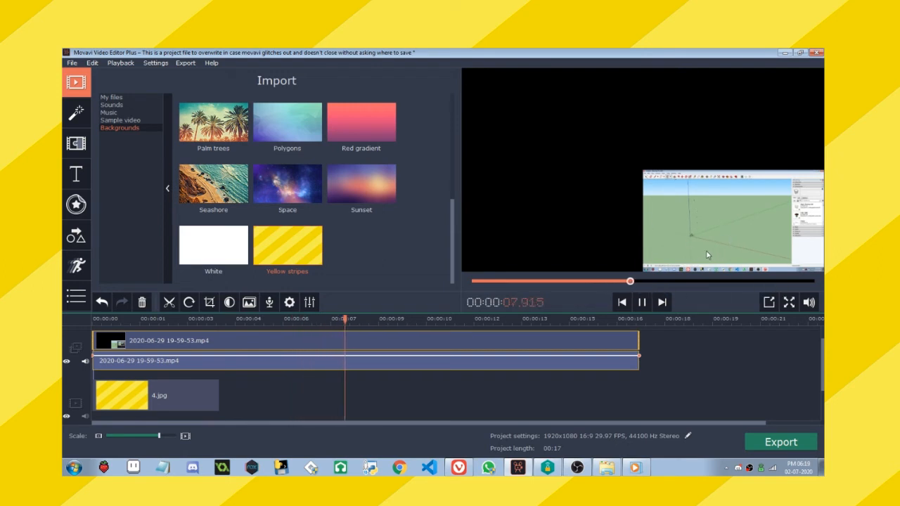
{"action": "left_click", "coordinate": [195, 393]}
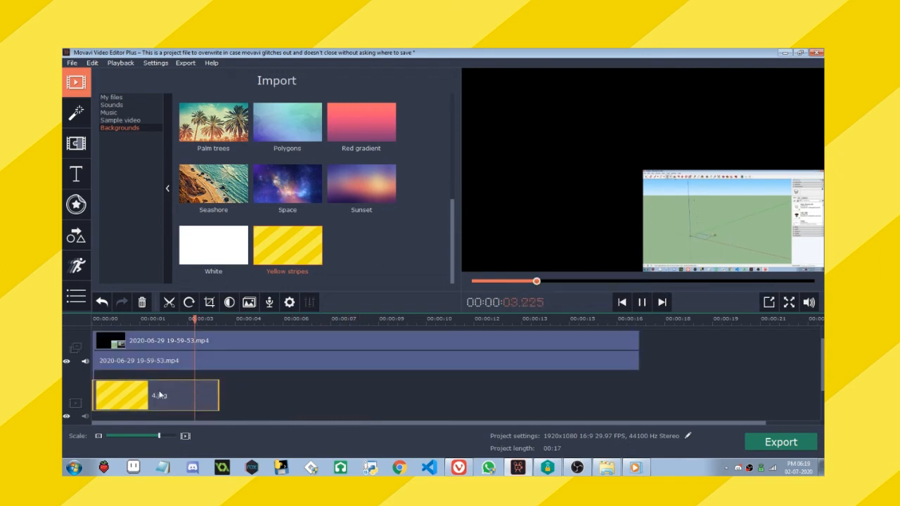
{"action": "left_click", "coordinate": [156, 395]}
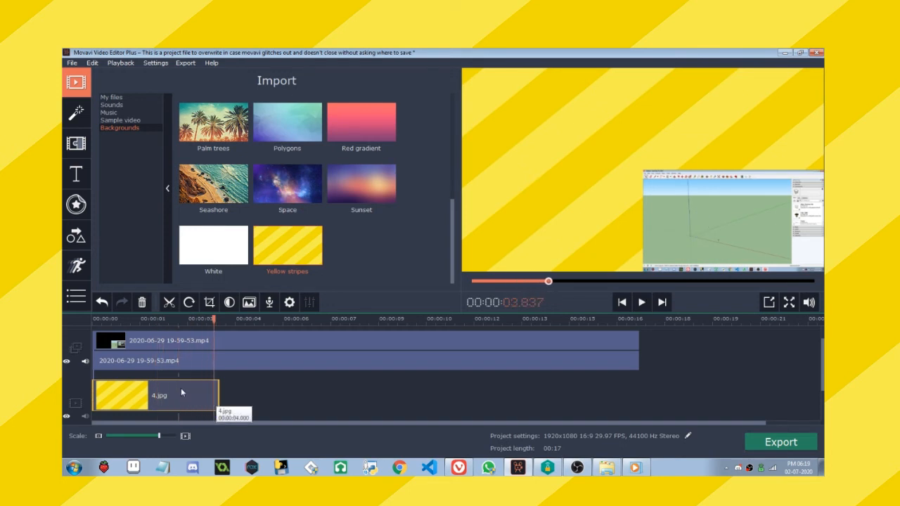
{"action": "left_click", "coordinate": [186, 395]}
{"action": "left_click_drag", "start_coordinate": [214, 395], "coordinate": [242, 395]}
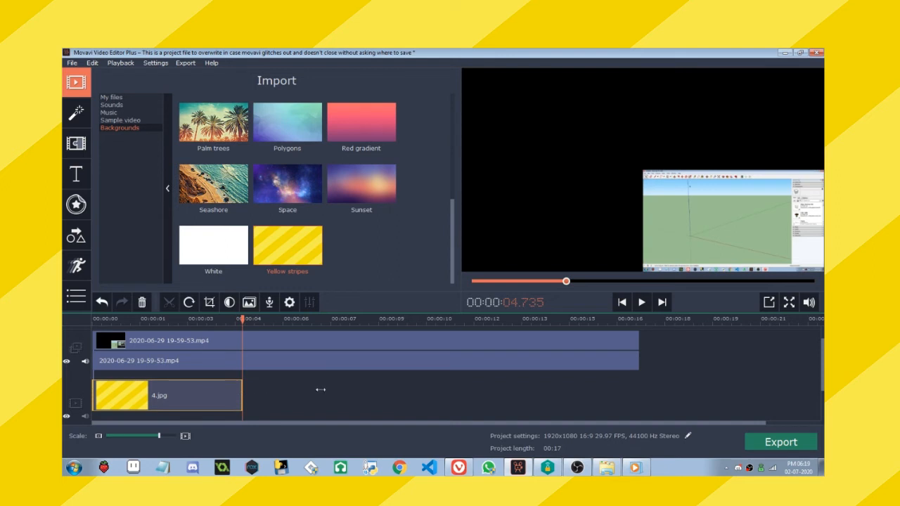
Preview frames of the overlay clip and stretch 4.jpg to end together with it, at about 17.2 seconds.
{"action": "left_click", "coordinate": [194, 341]}
{"action": "left_click", "coordinate": [138, 343]}
{"action": "left_click", "coordinate": [207, 342]}
{"action": "left_click", "coordinate": [372, 342]}
{"action": "key", "text": "space"}
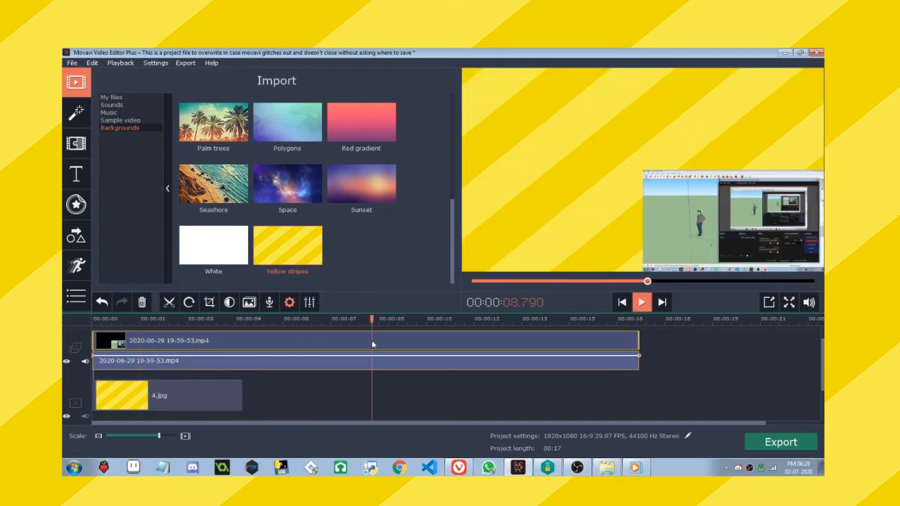
{"action": "left_click", "coordinate": [226, 399]}
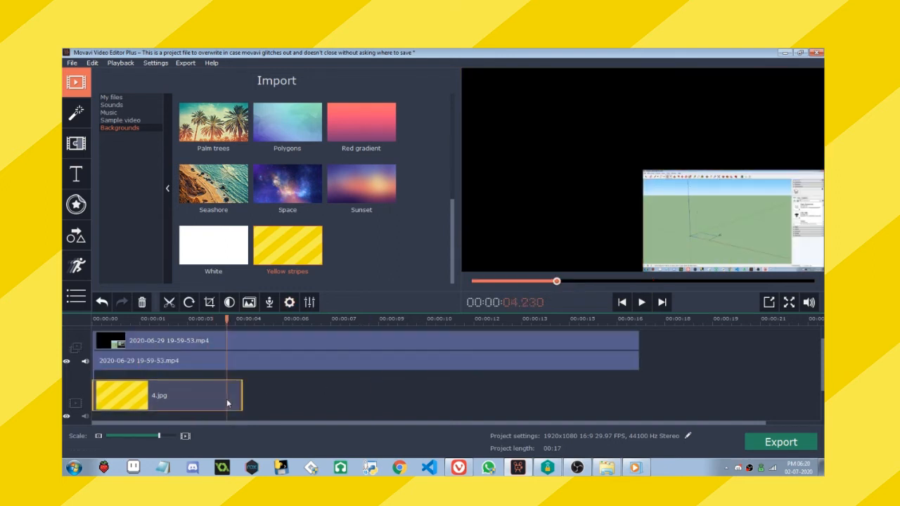
{"action": "left_click_drag", "start_coordinate": [242, 398], "coordinate": [640, 399]}
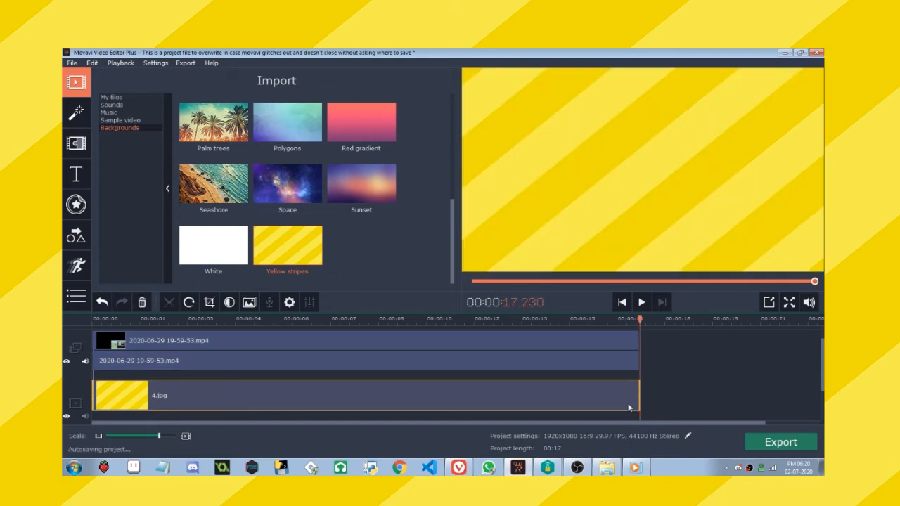
Crop the overlay clip to the modelling viewport, leaving out the recorded toolbars, side panels and taskbar, and apply the crop.
{"action": "left_click", "coordinate": [361, 341]}
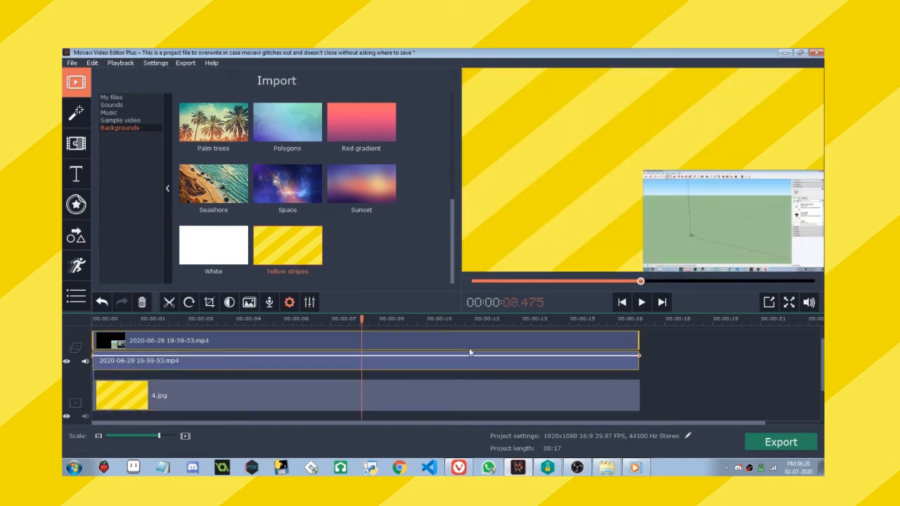
{"action": "double_click", "coordinate": [360, 339]}
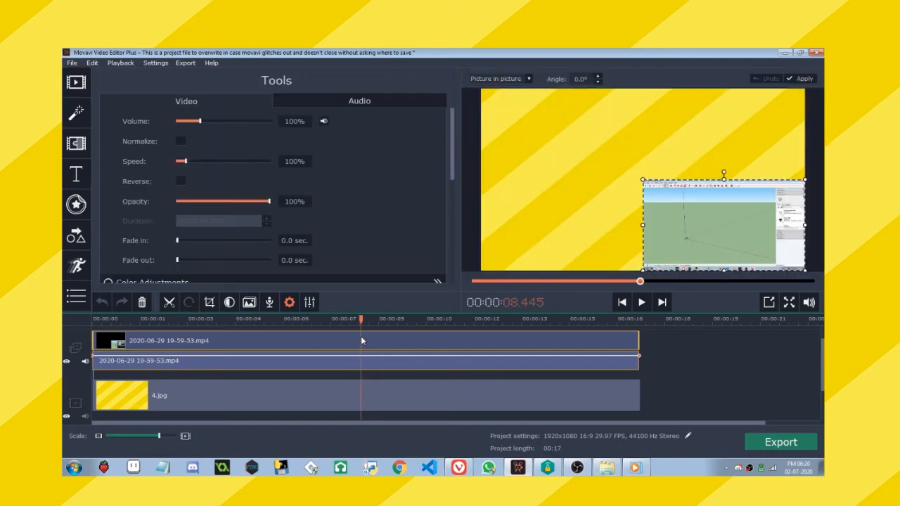
{"action": "left_click", "coordinate": [344, 336]}
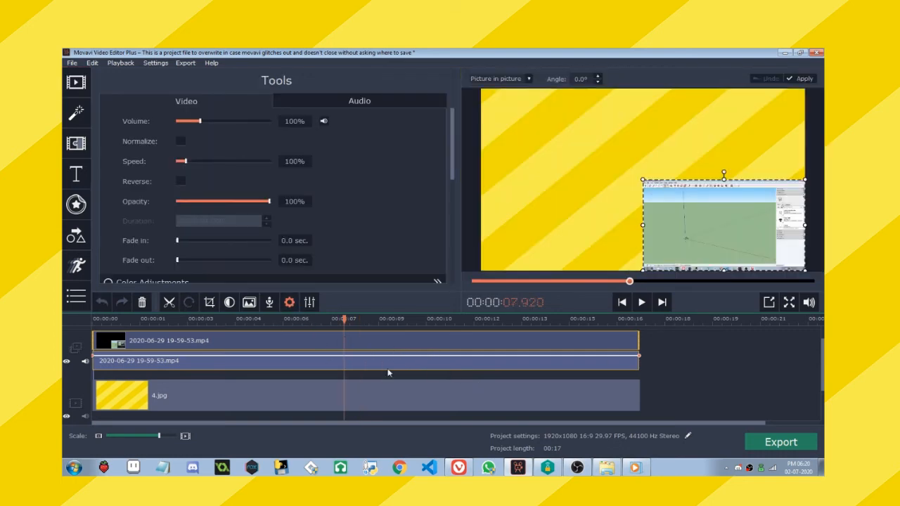
{"action": "key", "text": "Home"}
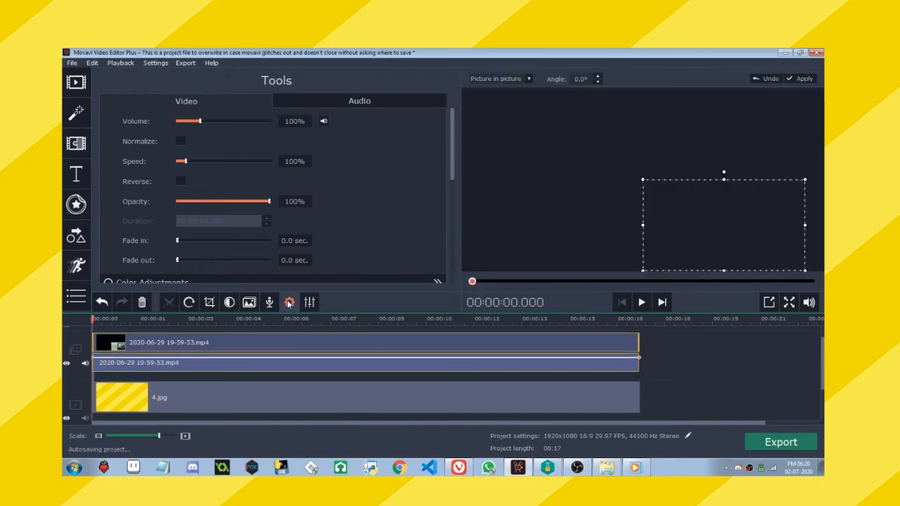
{"action": "scroll", "coordinate": [369, 188], "scroll_direction": "down", "scroll_amount": 3}
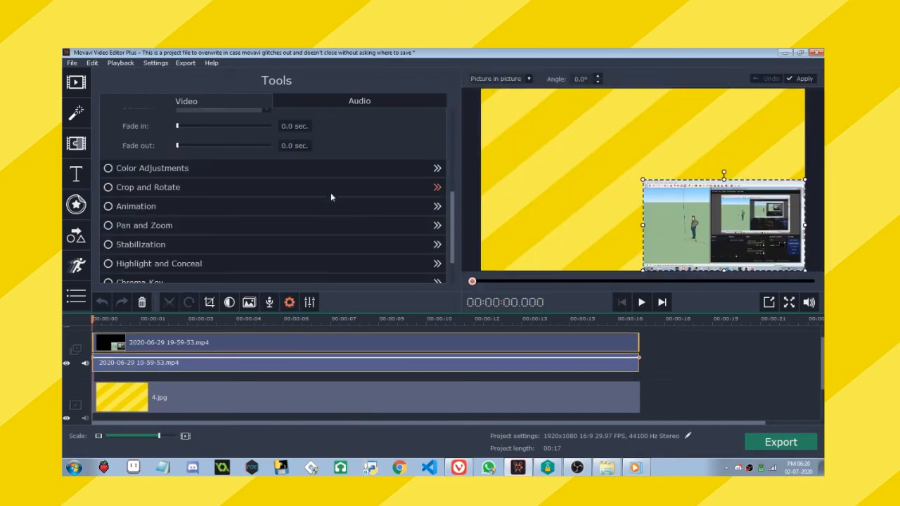
{"action": "left_click", "coordinate": [163, 191]}
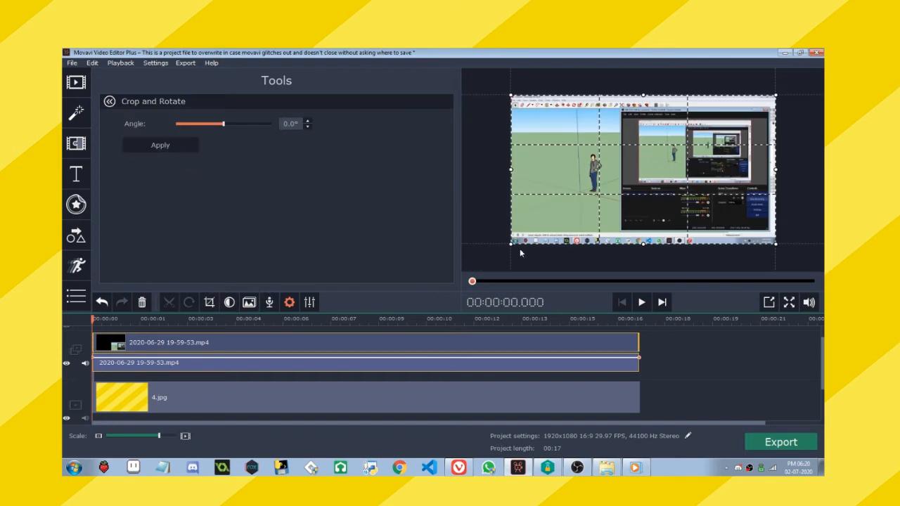
{"action": "left_click_drag", "start_coordinate": [508, 244], "coordinate": [537, 230]}
{"action": "left_click_drag", "start_coordinate": [638, 171], "coordinate": [610, 184]}
{"action": "left_click_drag", "start_coordinate": [626, 243], "coordinate": [627, 227]}
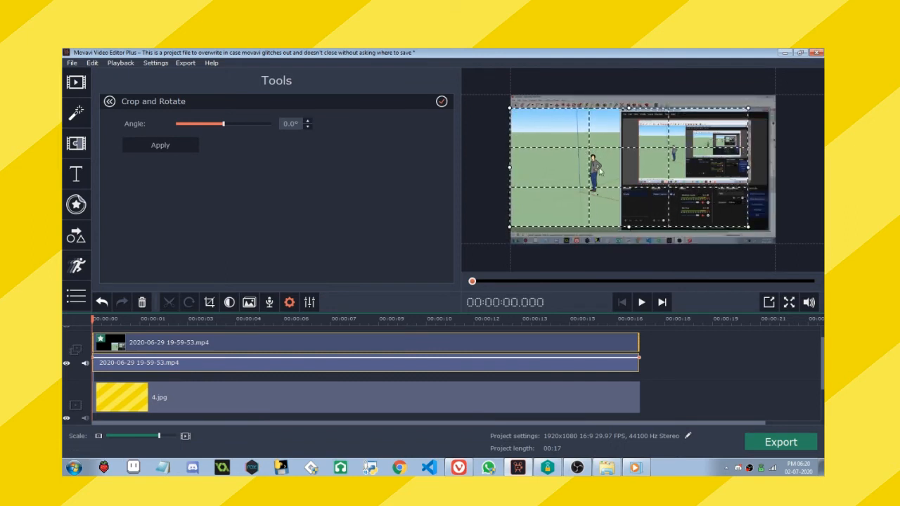
{"action": "left_click_drag", "start_coordinate": [600, 170], "coordinate": [602, 174]}
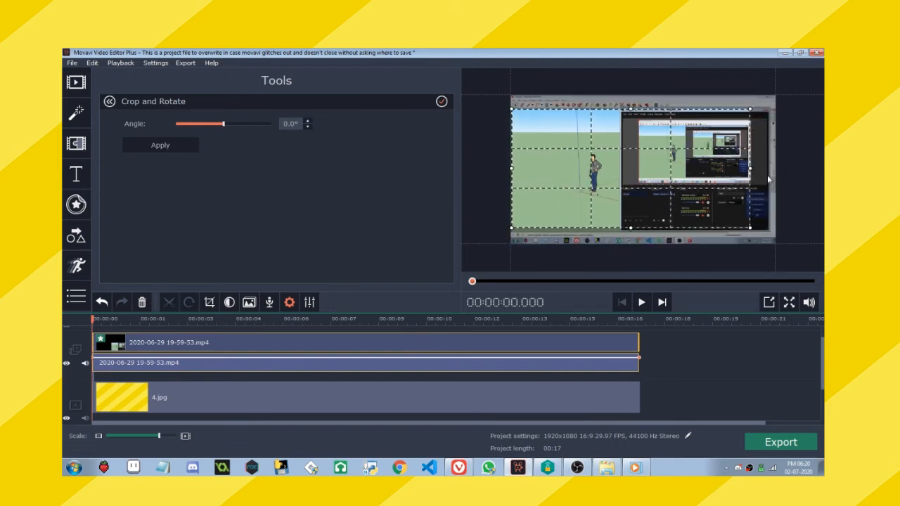
{"action": "left_click_drag", "start_coordinate": [751, 170], "coordinate": [706, 169]}
{"action": "left_click", "coordinate": [151, 145]}
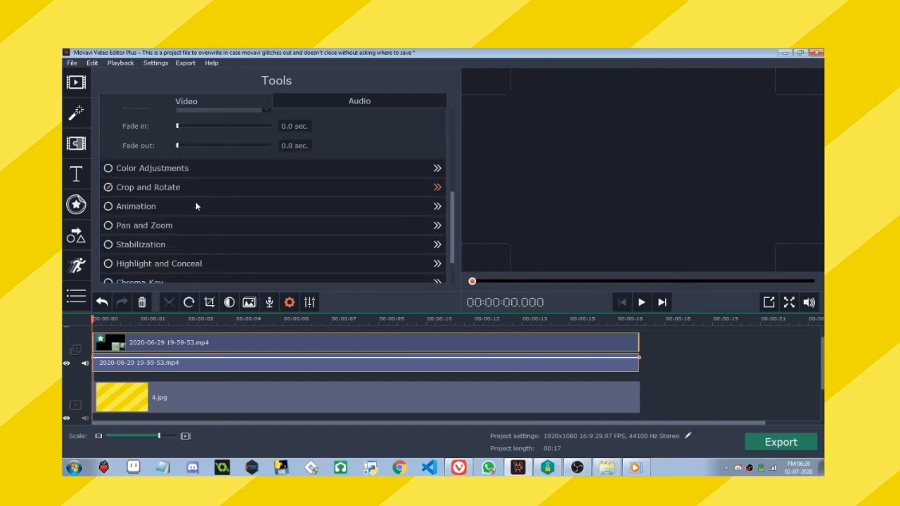
Enlarge the cropped picture-in-picture overlay from its upper-left corner until it nearly fills the frame, and check it at several points in the clip.
{"action": "left_click", "coordinate": [246, 320]}
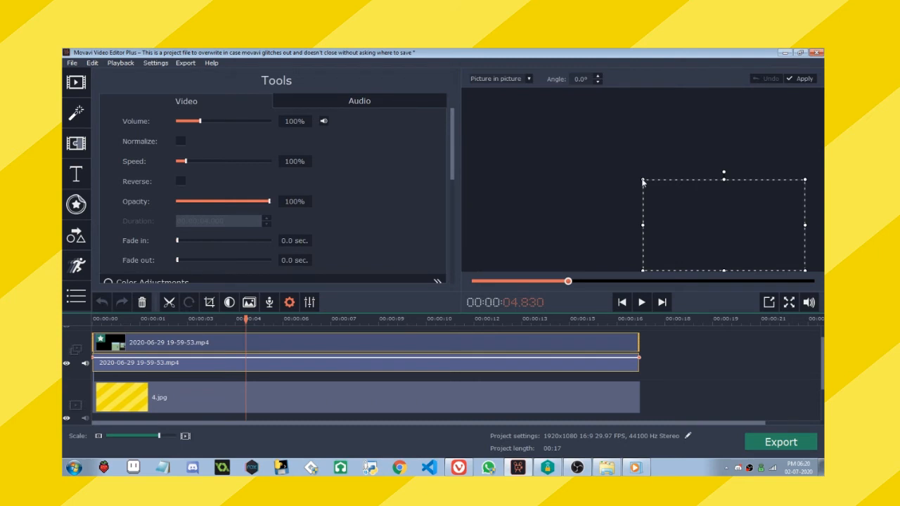
{"action": "left_click_drag", "start_coordinate": [643, 182], "coordinate": [452, 154]}
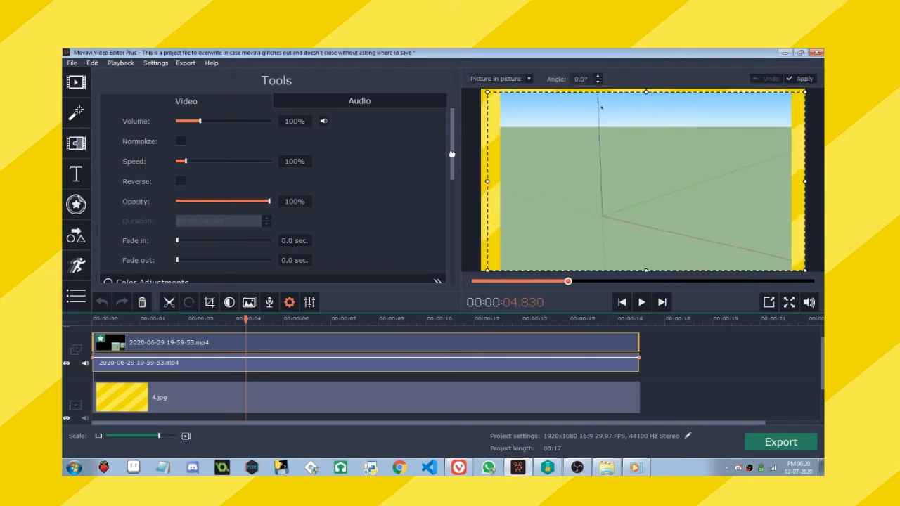
{"action": "left_click", "coordinate": [182, 320]}
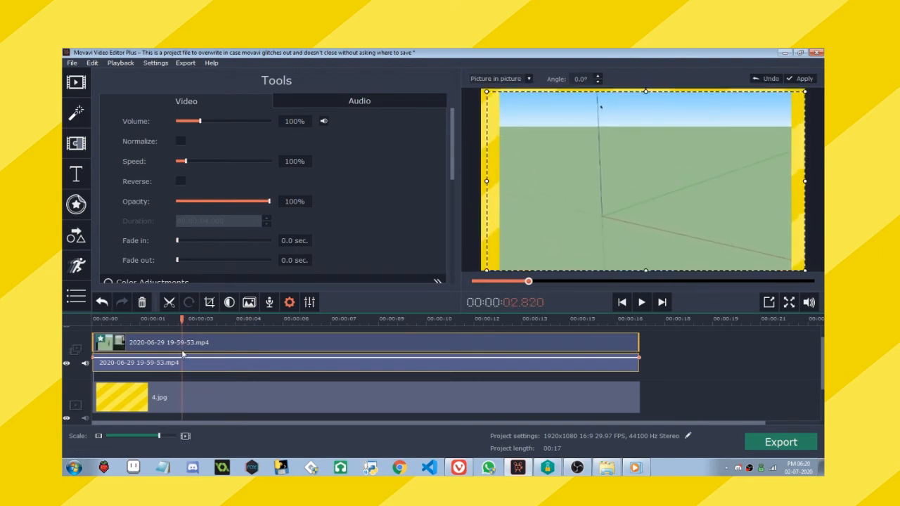
{"action": "left_click", "coordinate": [186, 350]}
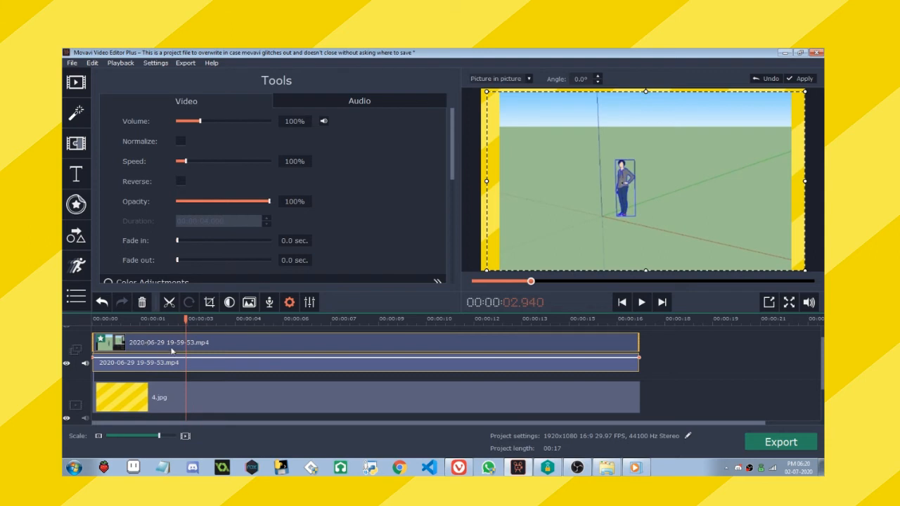
{"action": "left_click", "coordinate": [144, 345]}
{"action": "left_click", "coordinate": [274, 347]}
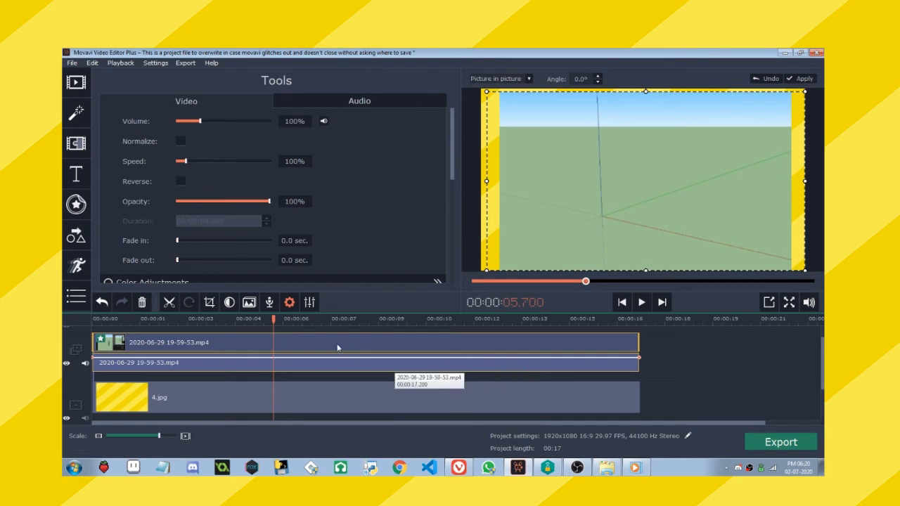
Lower the overlay crop's upper edge to cut off the sky, and centre the overlay horizontally over the striped background.
{"action": "left_click", "coordinate": [209, 302]}
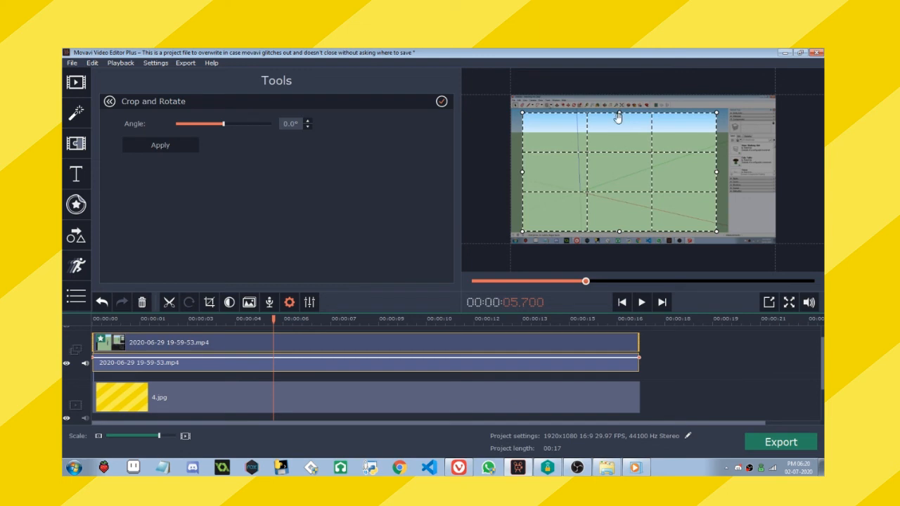
{"action": "left_click_drag", "start_coordinate": [618, 115], "coordinate": [617, 133]}
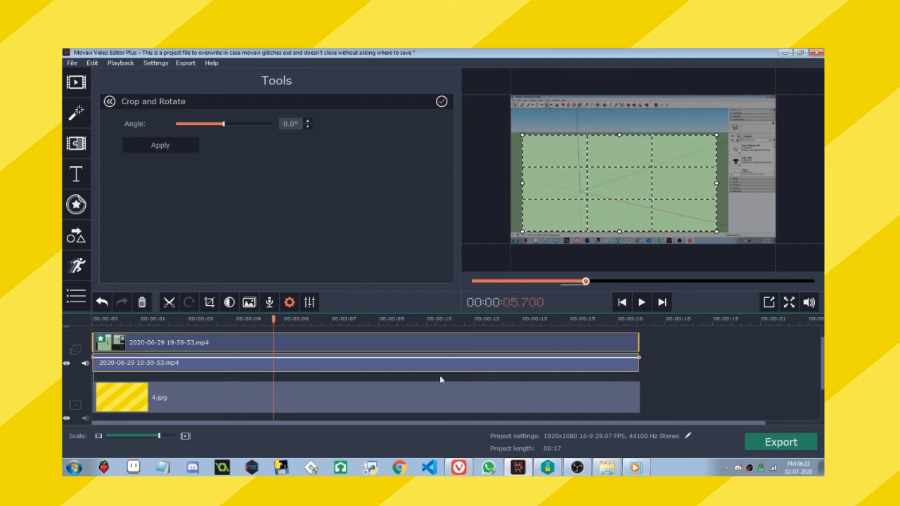
{"action": "left_click", "coordinate": [295, 381]}
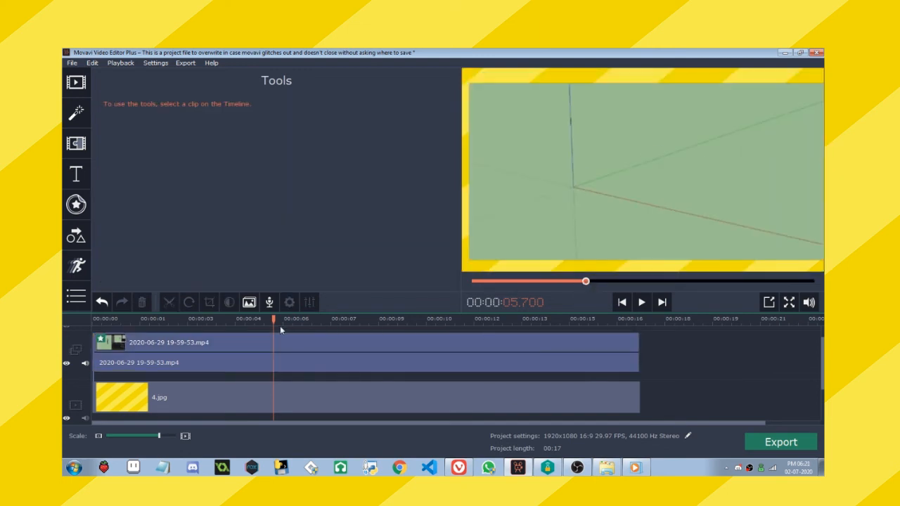
{"action": "double_click", "coordinate": [229, 345]}
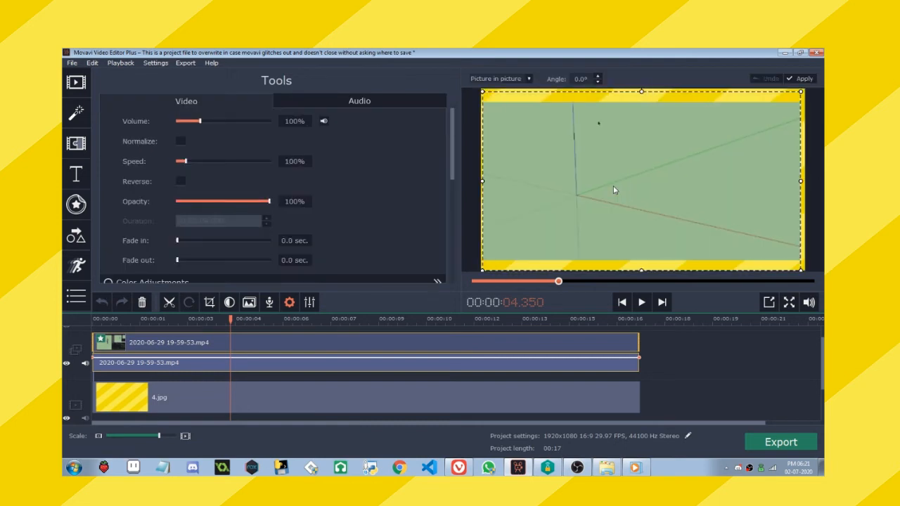
{"action": "left_click", "coordinate": [238, 352]}
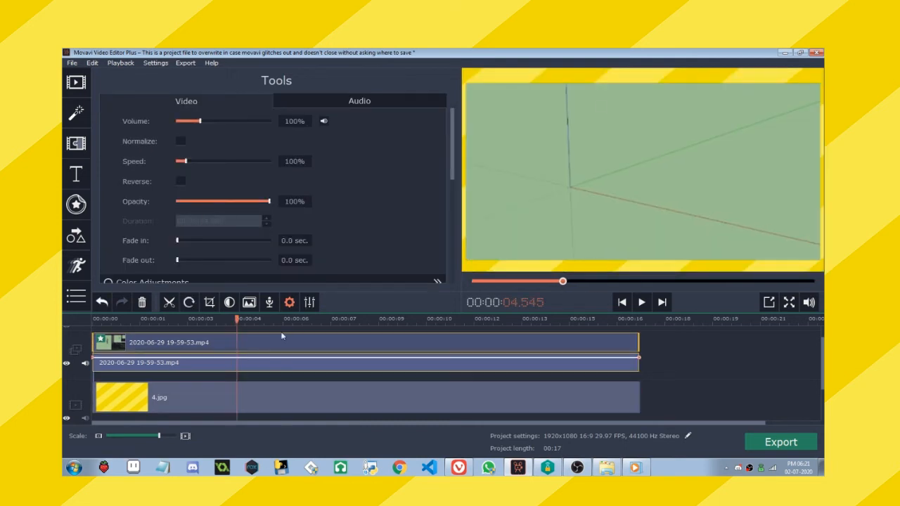
Apply Chroma Key to the overlay clip, picking its green viewport background as the transparent colour and setting the tolerance to 74.
{"action": "scroll", "coordinate": [307, 176], "scroll_direction": "down", "scroll_amount": 5}
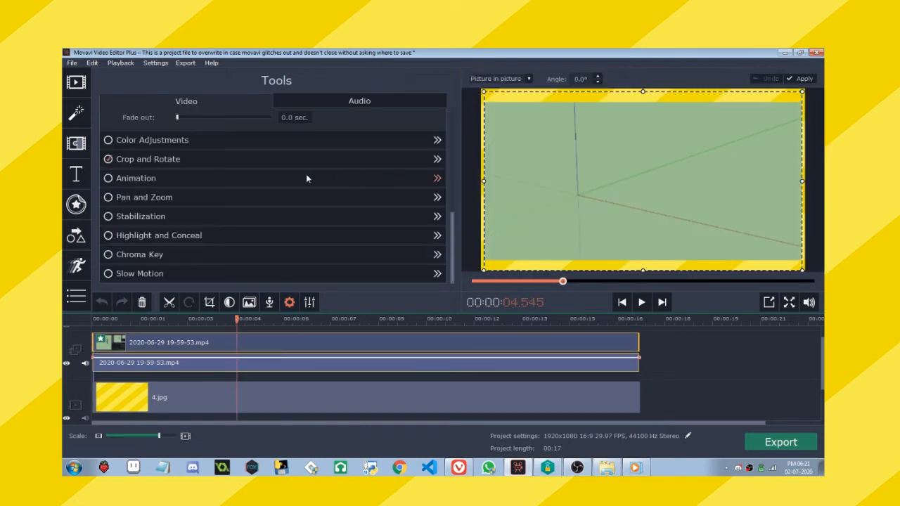
{"action": "left_click", "coordinate": [129, 255]}
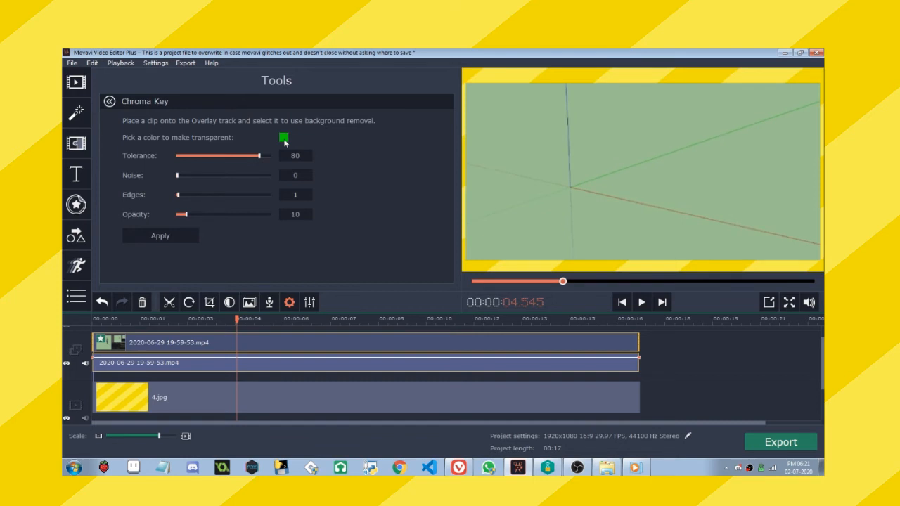
{"action": "left_click", "coordinate": [284, 139]}
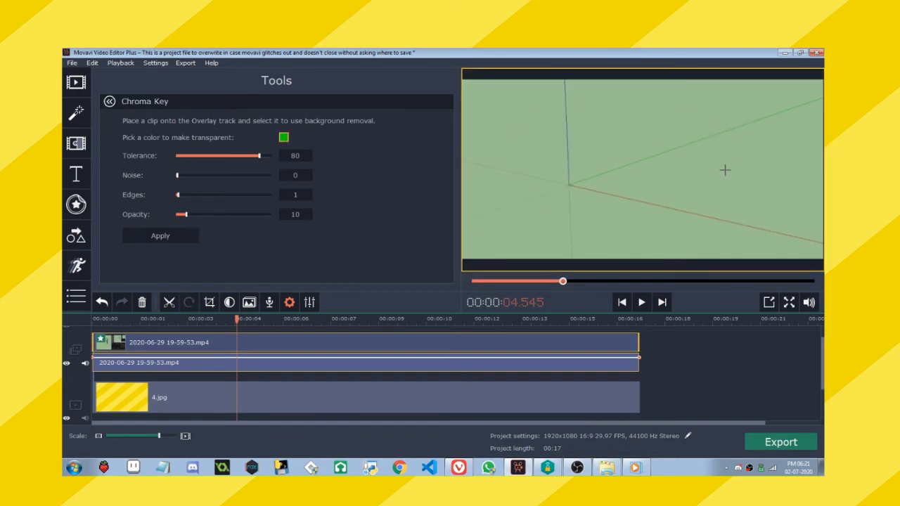
{"action": "left_click", "coordinate": [609, 119]}
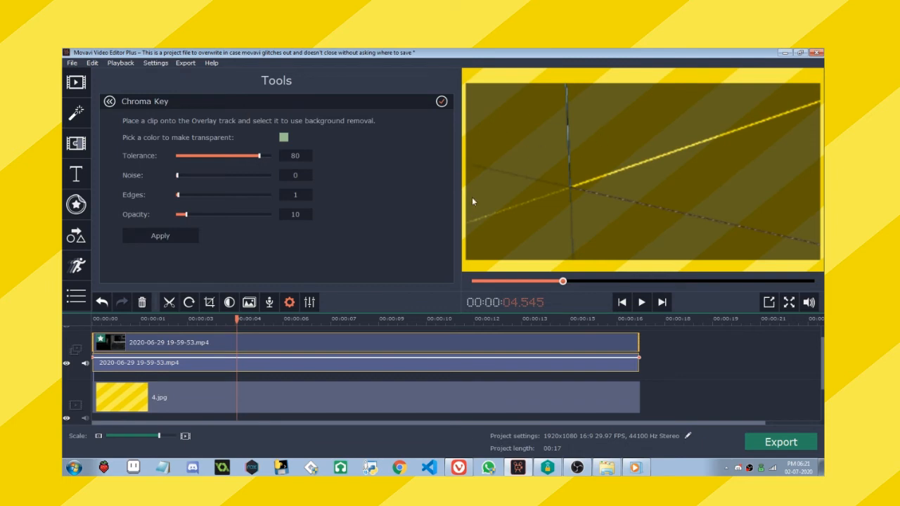
{"action": "left_click", "coordinate": [284, 137]}
{"action": "left_click", "coordinate": [525, 123]}
{"action": "left_click_drag", "start_coordinate": [258, 156], "coordinate": [266, 156]}
{"action": "left_click_drag", "start_coordinate": [267, 155], "coordinate": [257, 155]}
Play the keyed overlay from the start and check it at several points along the clip.
{"action": "left_click_drag", "start_coordinate": [237, 320], "coordinate": [71, 312]}
{"action": "key", "text": "space"}
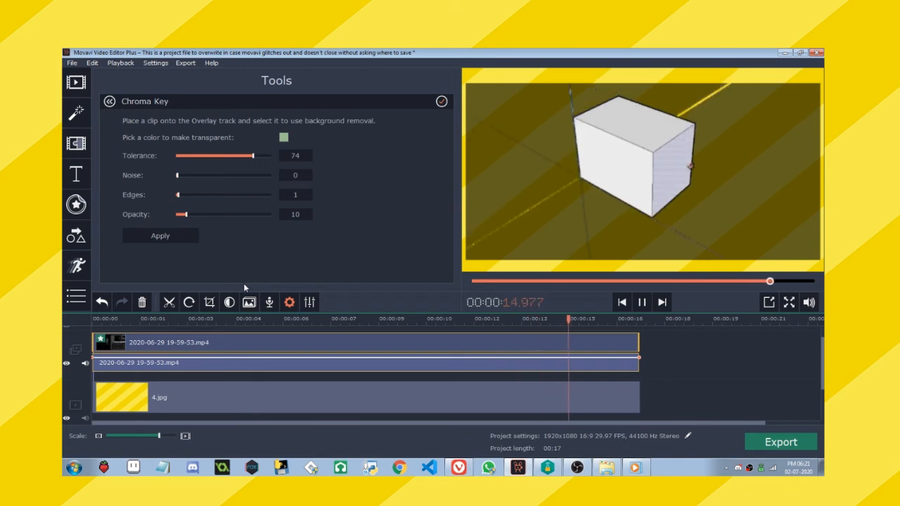
{"action": "key", "text": "space"}
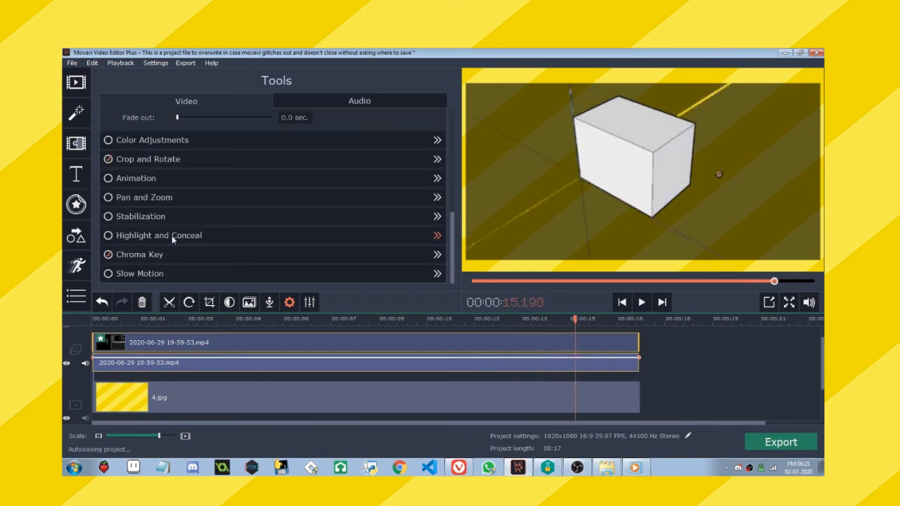
{"action": "left_click", "coordinate": [144, 345]}
{"action": "left_click", "coordinate": [265, 339]}
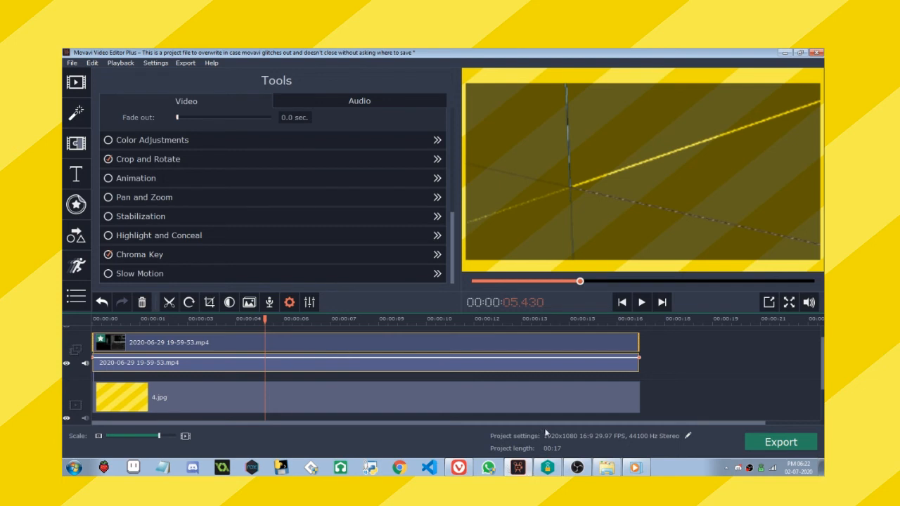
{"action": "left_click_drag", "start_coordinate": [265, 344], "coordinate": [92, 338]}
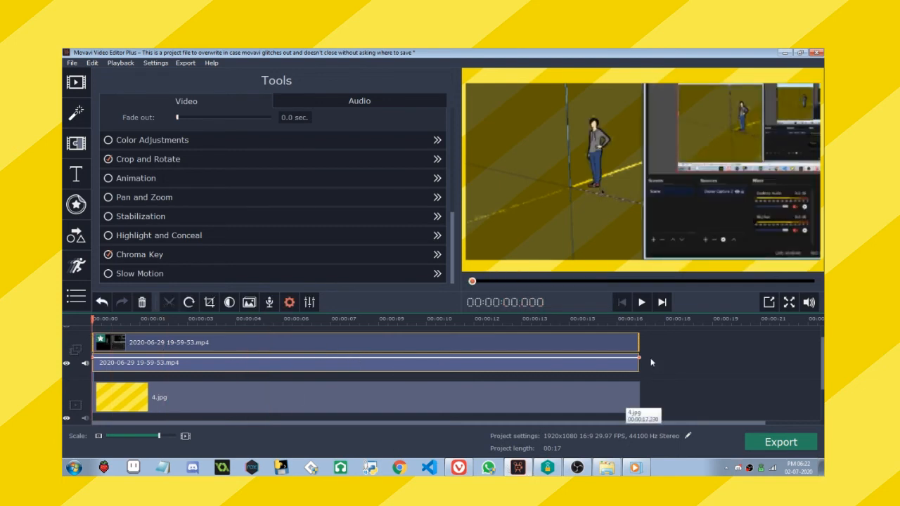
{"action": "left_click", "coordinate": [640, 341]}
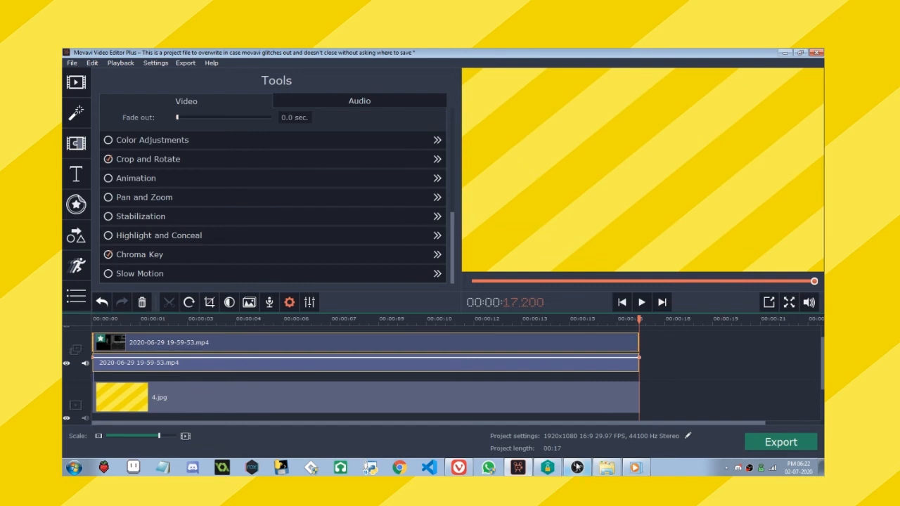
{"action": "left_click", "coordinate": [519, 339]}
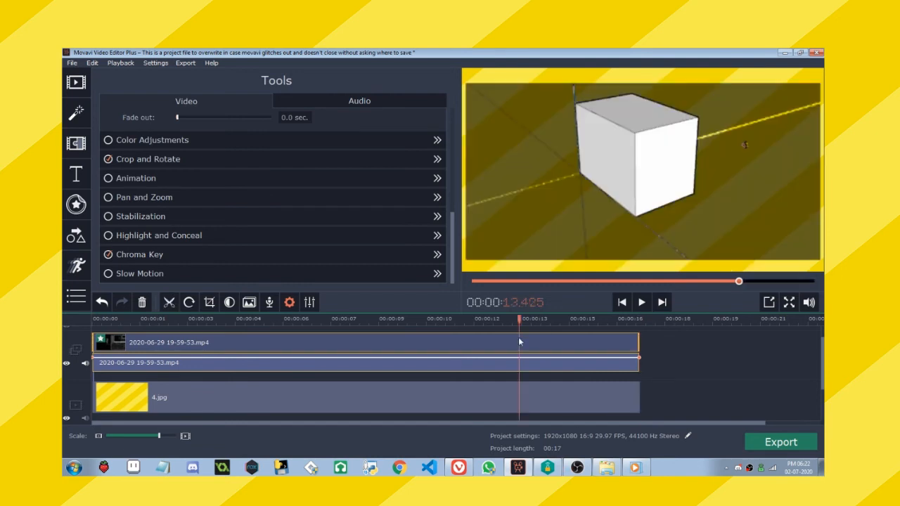
Remove the Chroma Key effect from the overlay clip.
{"action": "left_click", "coordinate": [205, 253]}
{"action": "left_click", "coordinate": [162, 237]}
{"action": "left_click", "coordinate": [174, 245]}
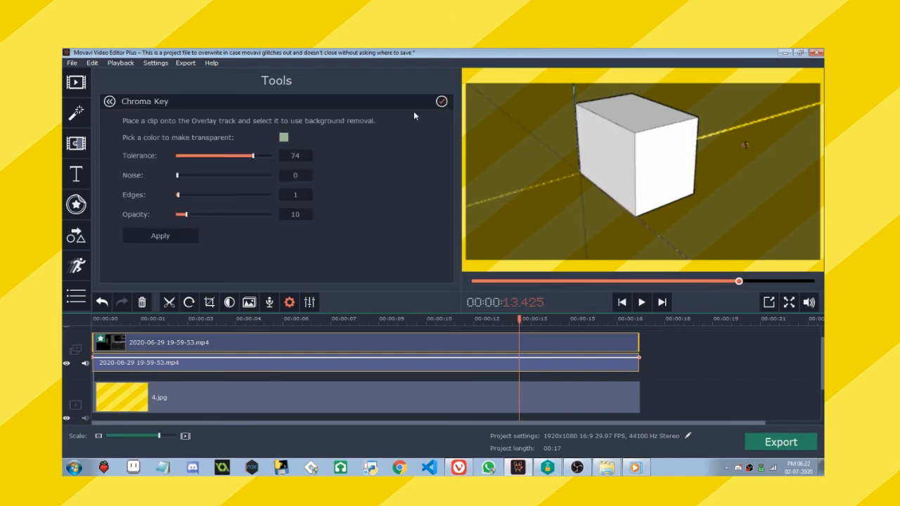
{"action": "left_click", "coordinate": [608, 351]}
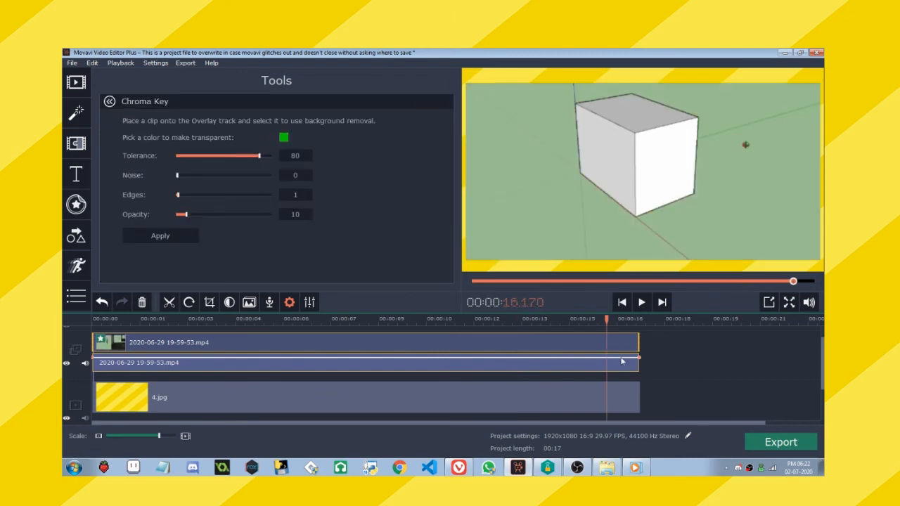
Place the Palm trees background on the overlay track directly after the recorded clip.
{"action": "left_click", "coordinate": [640, 395]}
{"action": "left_click", "coordinate": [85, 84]}
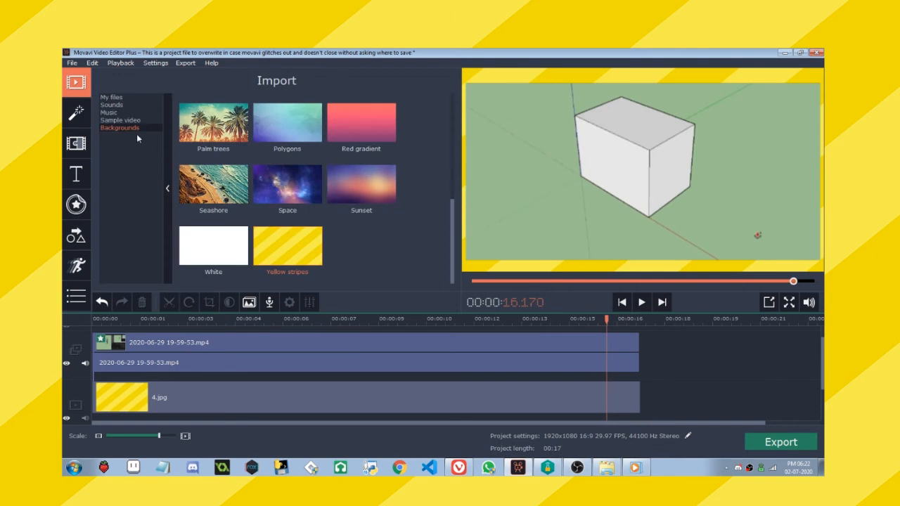
{"action": "left_click_drag", "start_coordinate": [213, 123], "coordinate": [669, 344]}
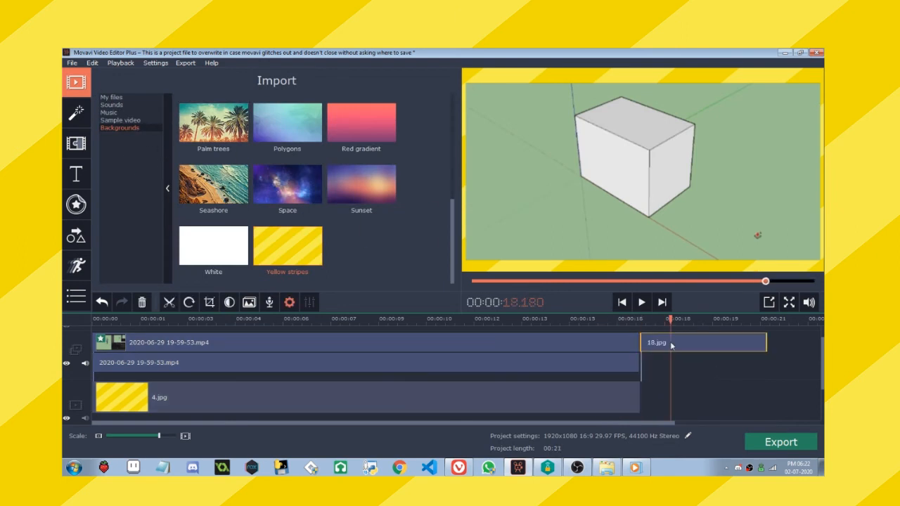
Add a keyframe animation to the palm trees overlay clip.
{"action": "scroll", "coordinate": [260, 211], "scroll_direction": "down", "scroll_amount": 3}
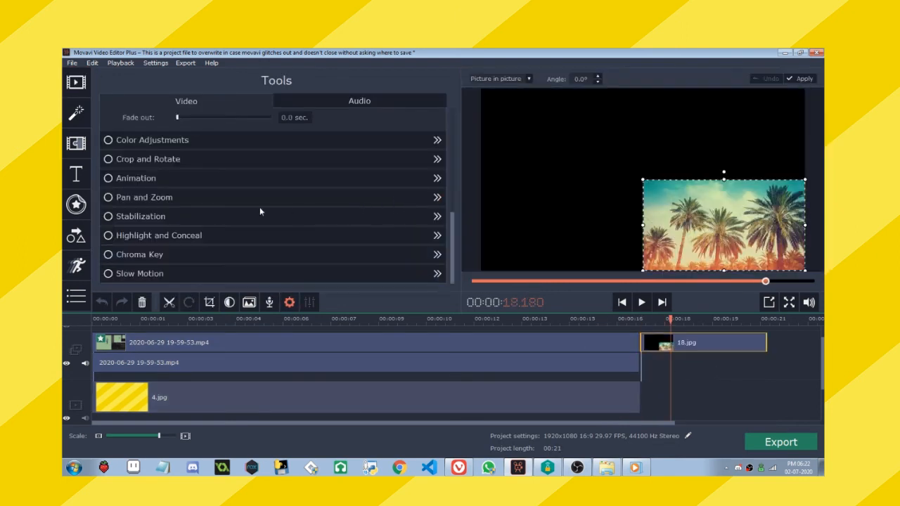
{"action": "left_click", "coordinate": [148, 179]}
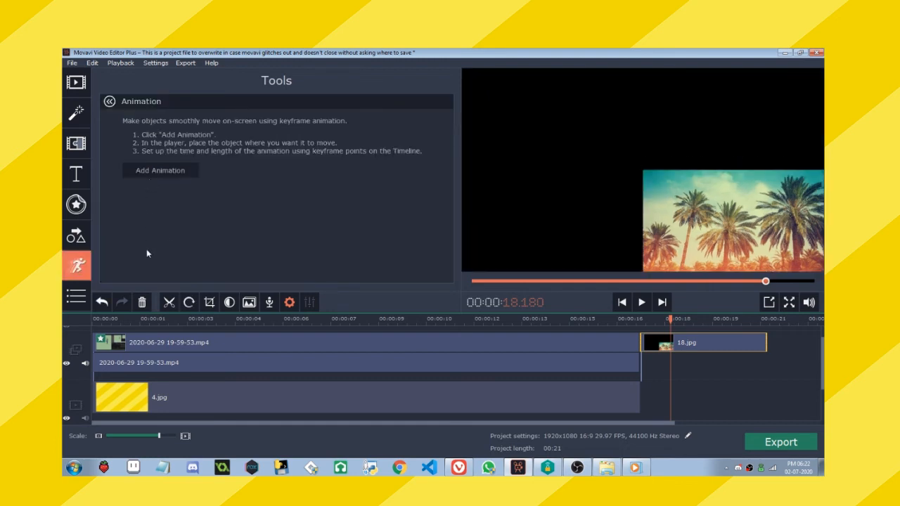
{"action": "left_click", "coordinate": [685, 341]}
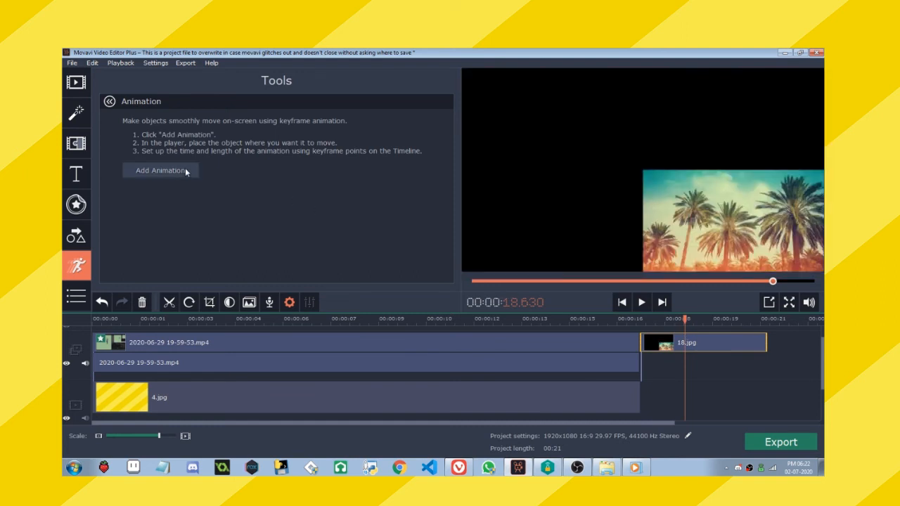
{"action": "left_click", "coordinate": [186, 170]}
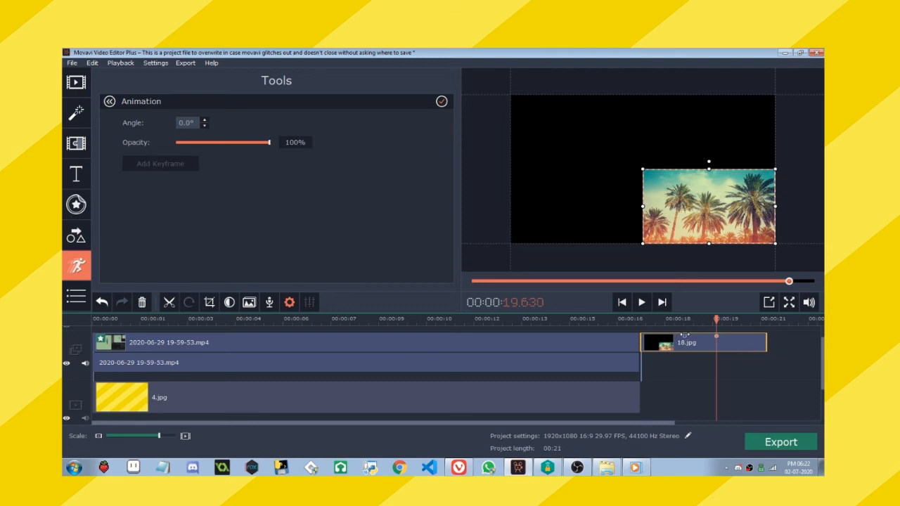
Move the palm trees animation's first keyframe to about 17.655 seconds and the second to about 19.005 seconds, and play that part.
{"action": "left_click_drag", "start_coordinate": [685, 336], "coordinate": [638, 340]}
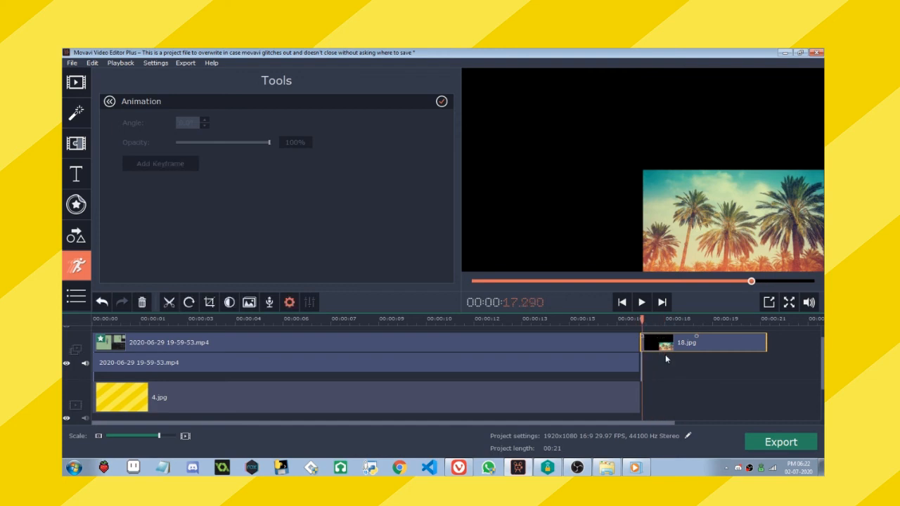
{"action": "scroll", "coordinate": [665, 354], "scroll_direction": "up", "scroll_amount": 3}
{"action": "left_click_drag", "start_coordinate": [610, 371], "coordinate": [420, 386]}
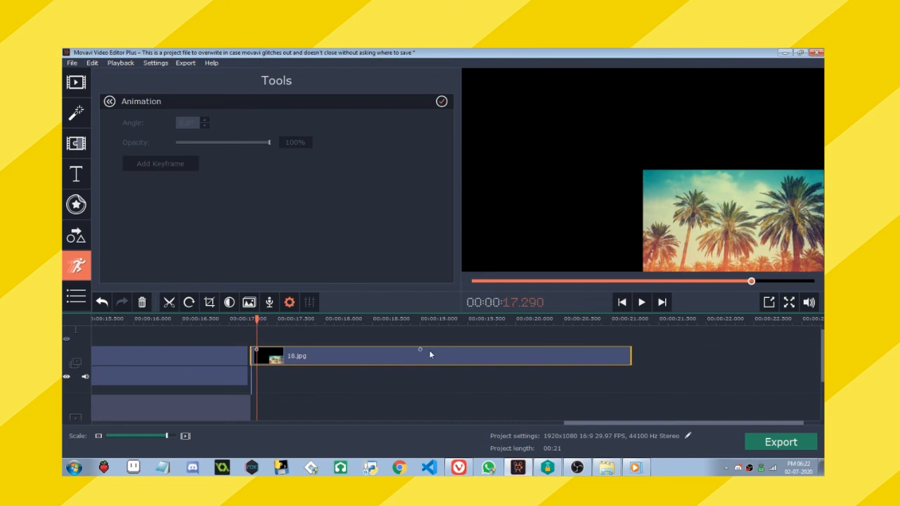
{"action": "left_click_drag", "start_coordinate": [258, 350], "coordinate": [291, 349]}
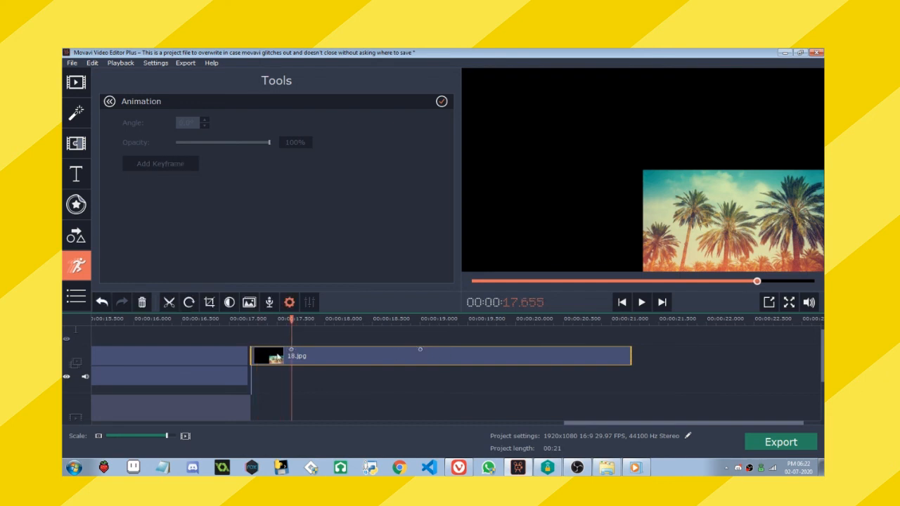
{"action": "left_click", "coordinate": [277, 357]}
{"action": "key", "text": "space"}
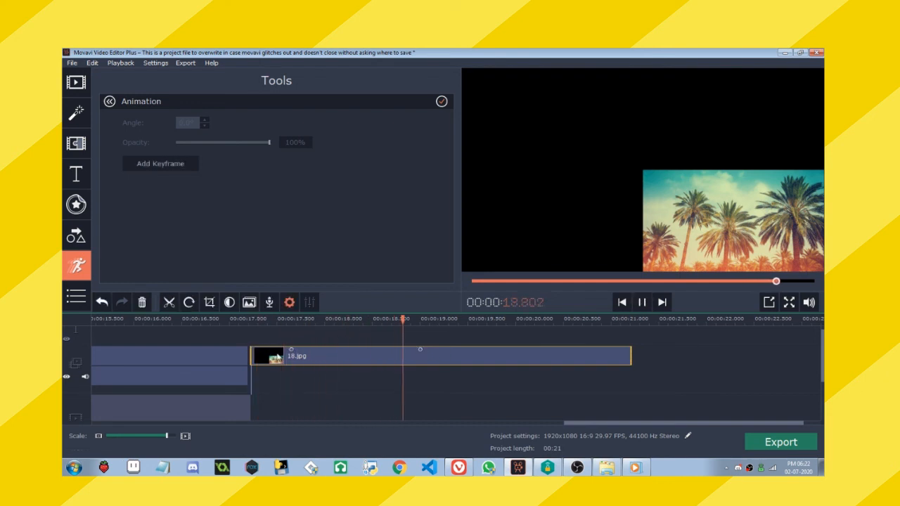
{"action": "left_click", "coordinate": [277, 358]}
{"action": "key", "text": "space"}
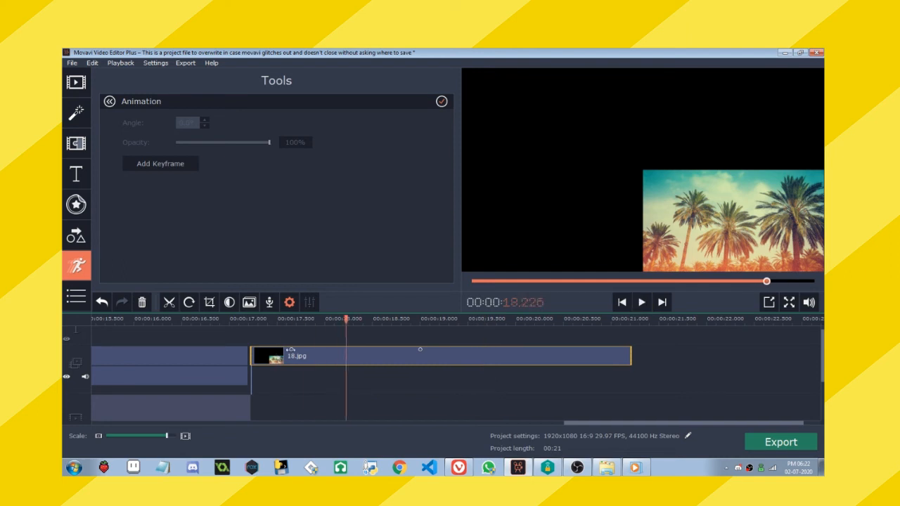
At the second keyframe, enlarge the palm trees image to about two thirds of the frame width and shift it past the frame's upper-right corner.
{"action": "double_click", "coordinate": [418, 349]}
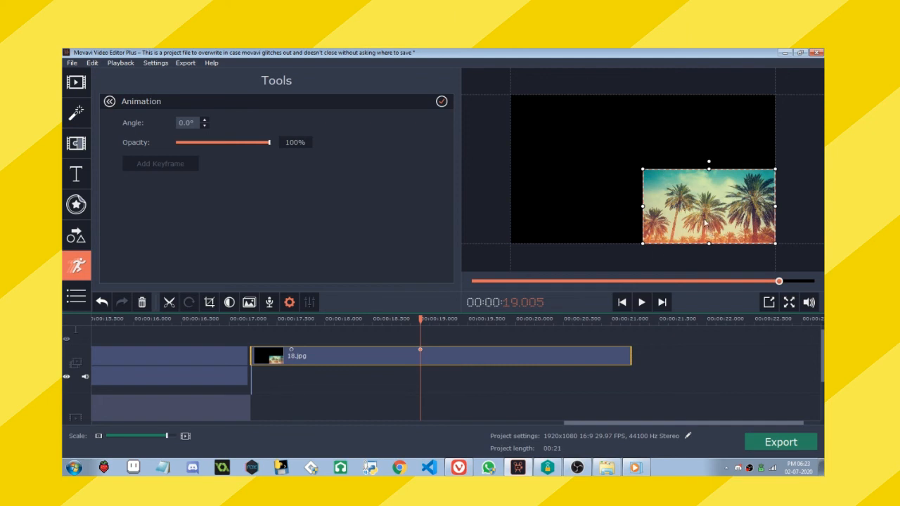
{"action": "left_click_drag", "start_coordinate": [710, 209], "coordinate": [791, 159]}
{"action": "left_click_drag", "start_coordinate": [741, 119], "coordinate": [546, 117]}
{"action": "left_click_drag", "start_coordinate": [609, 162], "coordinate": [772, 237]}
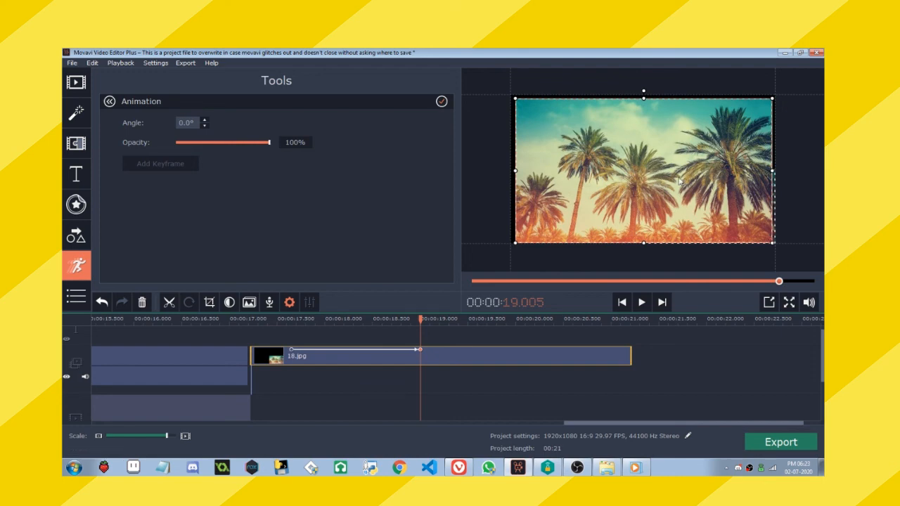
{"action": "left_click_drag", "start_coordinate": [679, 181], "coordinate": [678, 180]}
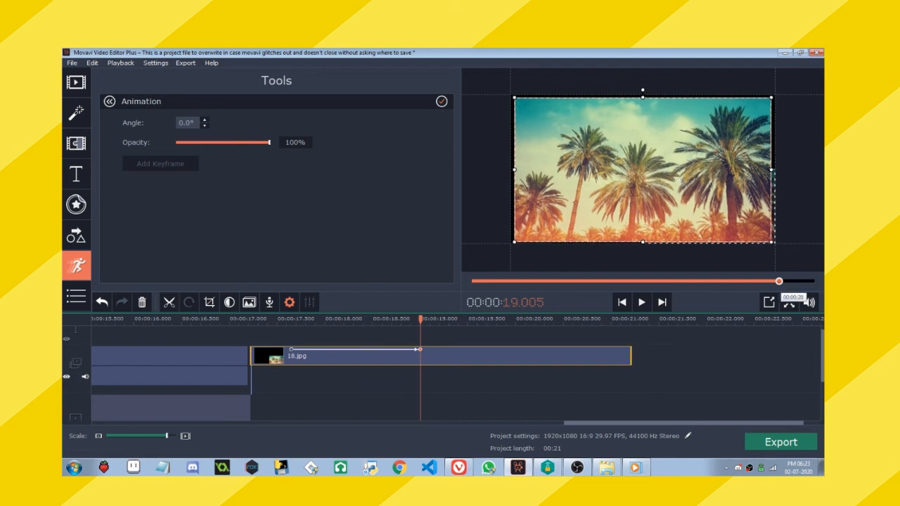
{"action": "left_click_drag", "start_coordinate": [590, 201], "coordinate": [659, 190]}
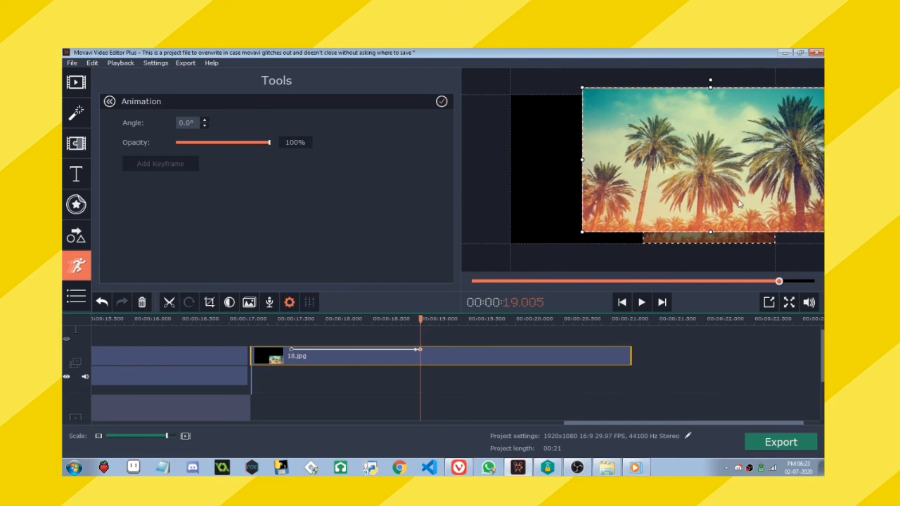
{"action": "left_click_drag", "start_coordinate": [582, 233], "coordinate": [653, 188]}
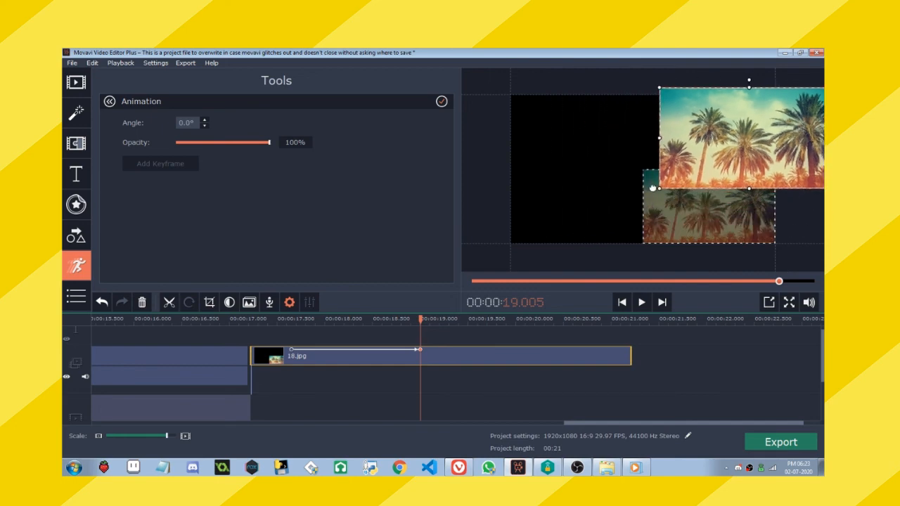
{"action": "left_click_drag", "start_coordinate": [748, 137], "coordinate": [759, 138]}
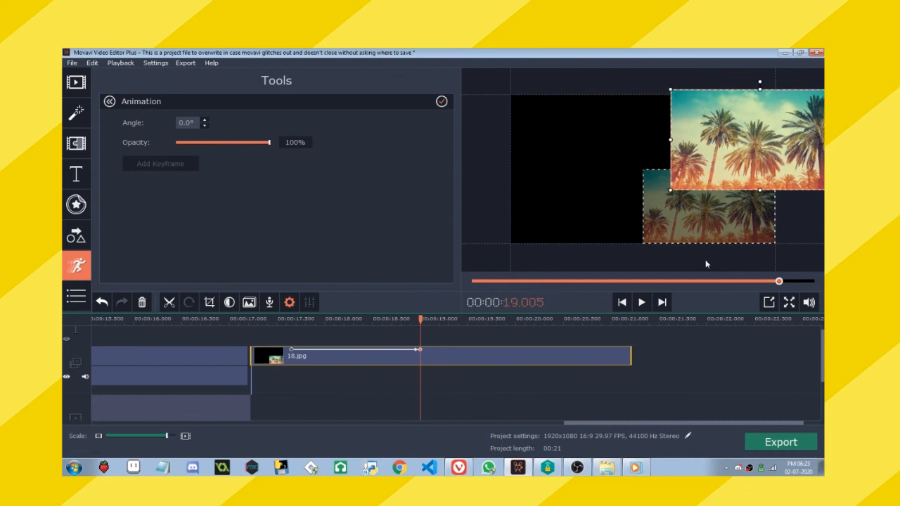
Return to the first keyframe and play the palm trees movement up to the second keyframe.
{"action": "left_click", "coordinate": [289, 349]}
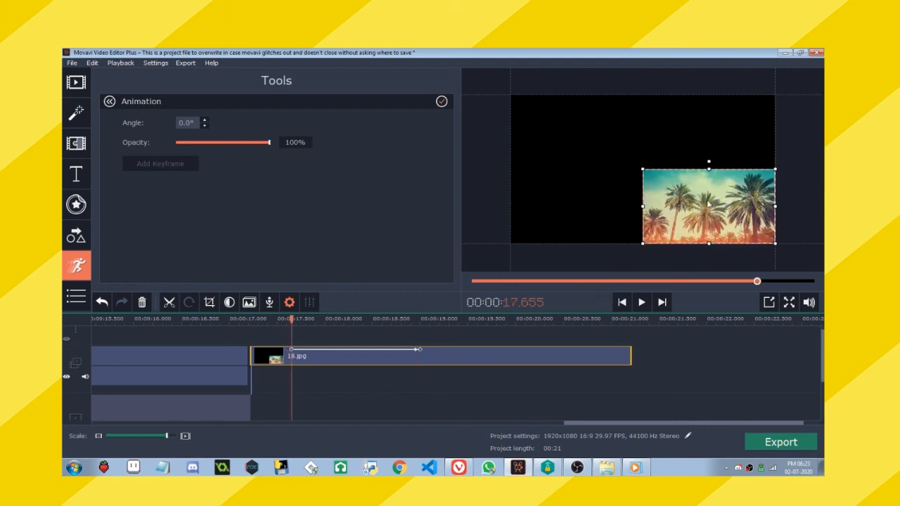
{"action": "left_click", "coordinate": [305, 321]}
{"action": "left_click_drag", "start_coordinate": [317, 321], "coordinate": [271, 321]}
{"action": "key", "text": "space"}
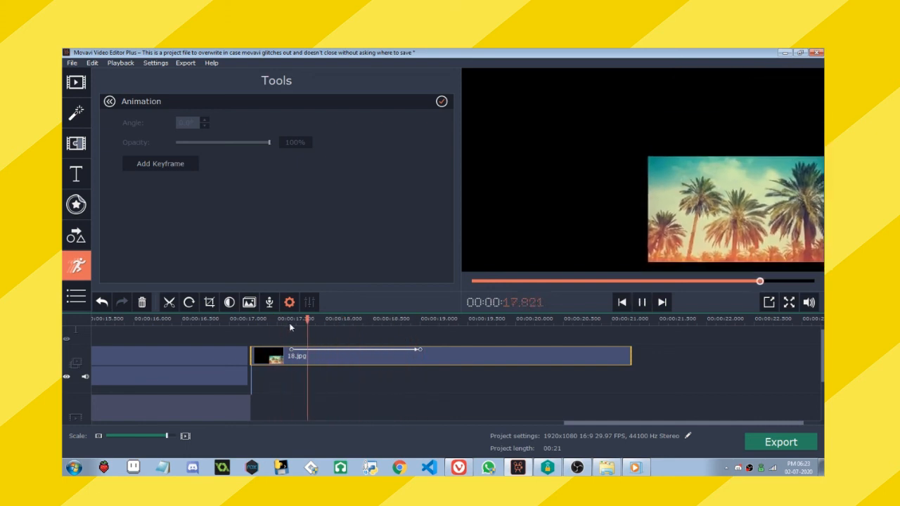
{"action": "left_click", "coordinate": [289, 323]}
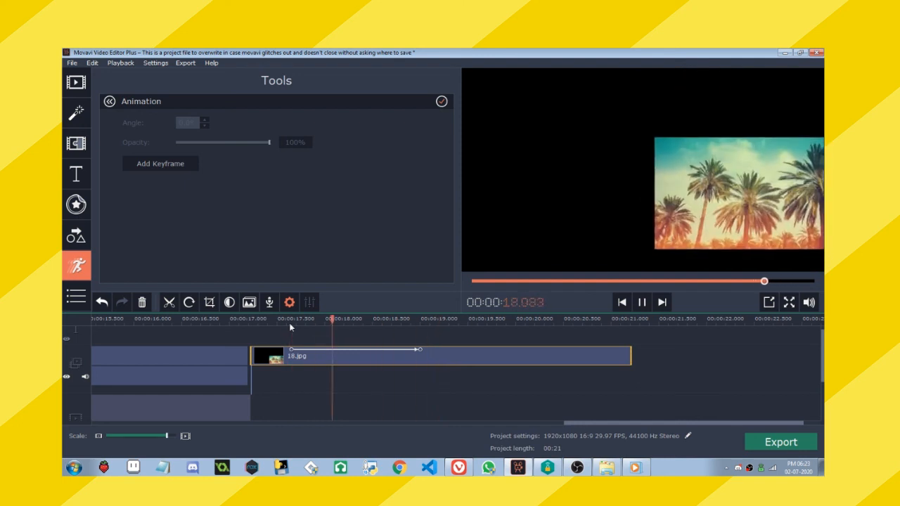
Add two more keyframes to the palm trees clip, at about 19.385 and 19.8 seconds.
{"action": "left_click", "coordinate": [456, 360]}
{"action": "left_click", "coordinate": [165, 165]}
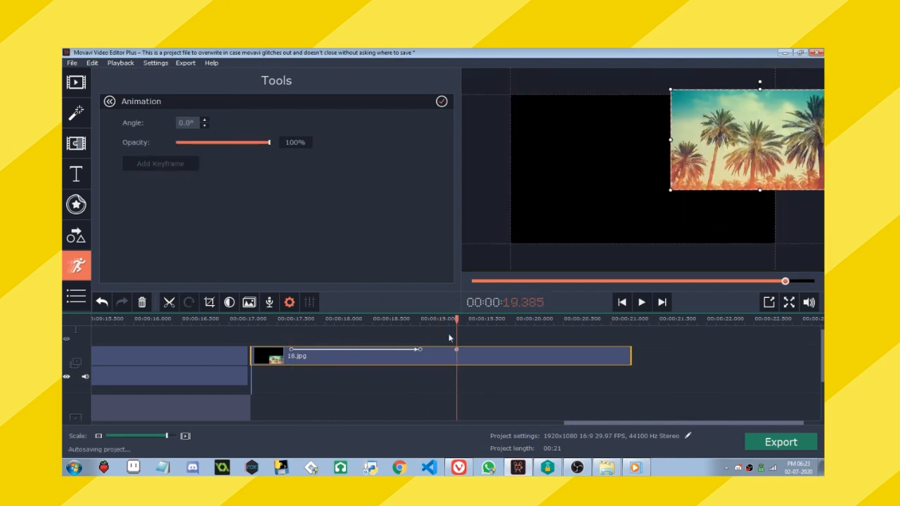
{"action": "left_click", "coordinate": [498, 357]}
{"action": "left_click", "coordinate": [191, 165]}
At the 19.385-second keyframe, move the palm trees image across the frame so it extends past the left edge.
{"action": "left_click", "coordinate": [459, 353]}
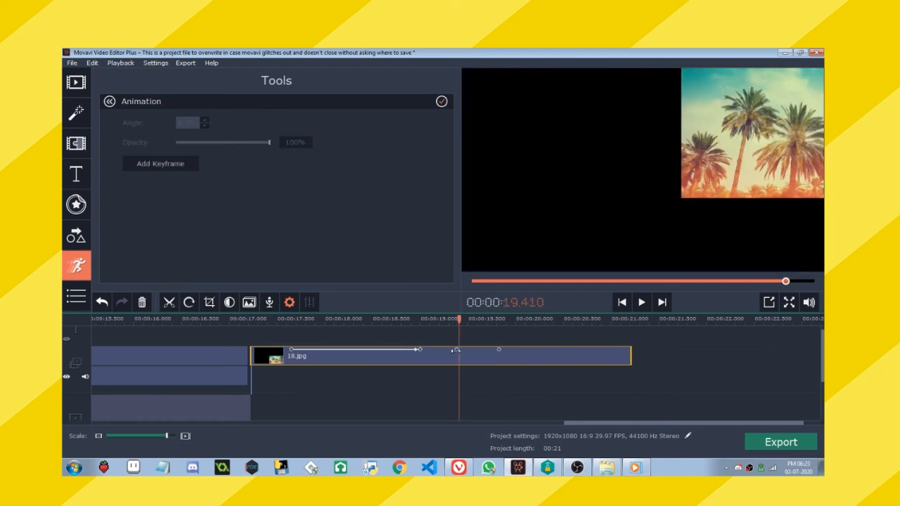
{"action": "double_click", "coordinate": [457, 350]}
{"action": "left_click_drag", "start_coordinate": [756, 150], "coordinate": [547, 192]}
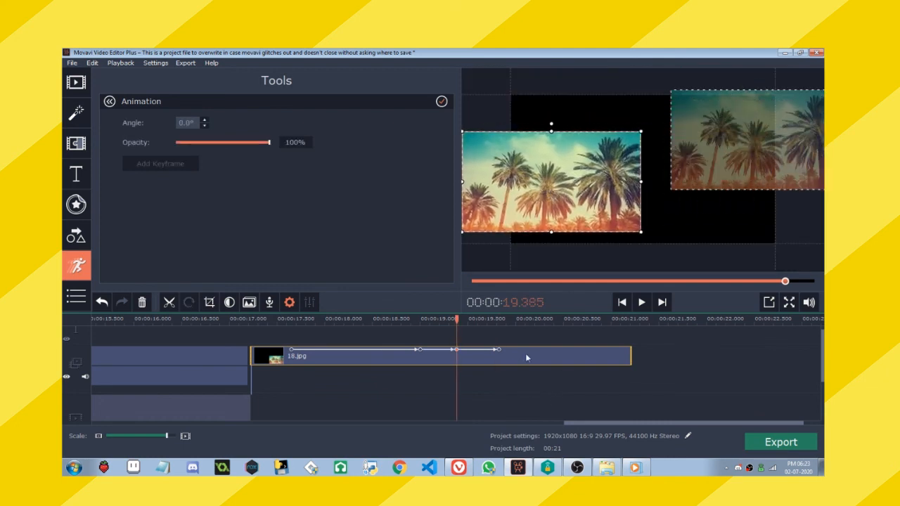
At the 19.8-second keyframe, move the palm trees image past the frame's lower-right corner and play the animation from the clip's start.
{"action": "left_click", "coordinate": [501, 350]}
{"action": "left_click_drag", "start_coordinate": [756, 149], "coordinate": [732, 258]}
{"action": "left_click", "coordinate": [277, 359]}
{"action": "key", "text": "space"}
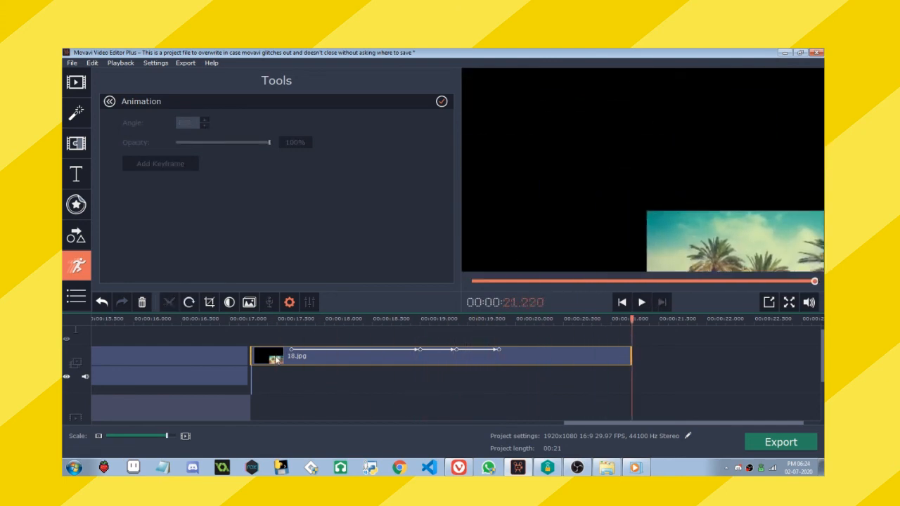
Move the playhead to 19.240 seconds on the palm trees clip and return from the Animation settings to the clip's general video properties.
{"action": "left_click", "coordinate": [535, 417]}
{"action": "left_click", "coordinate": [443, 365]}
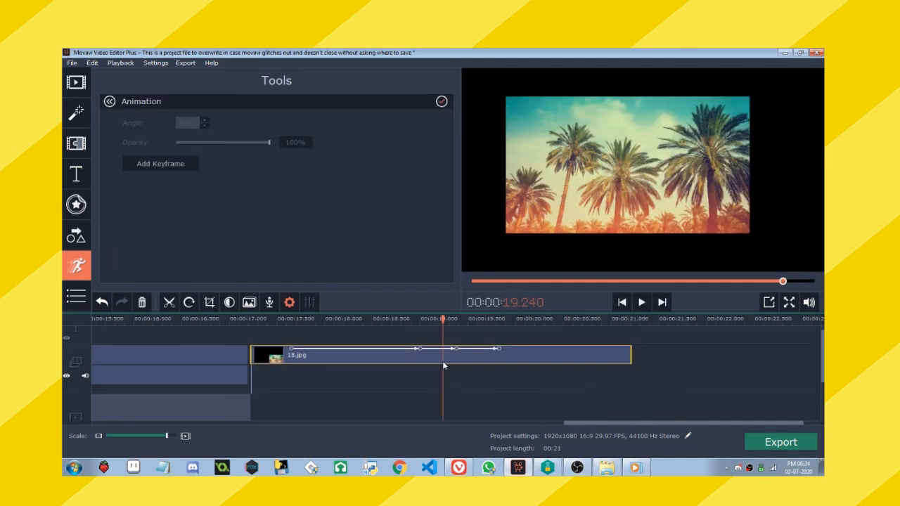
{"action": "left_click", "coordinate": [109, 102]}
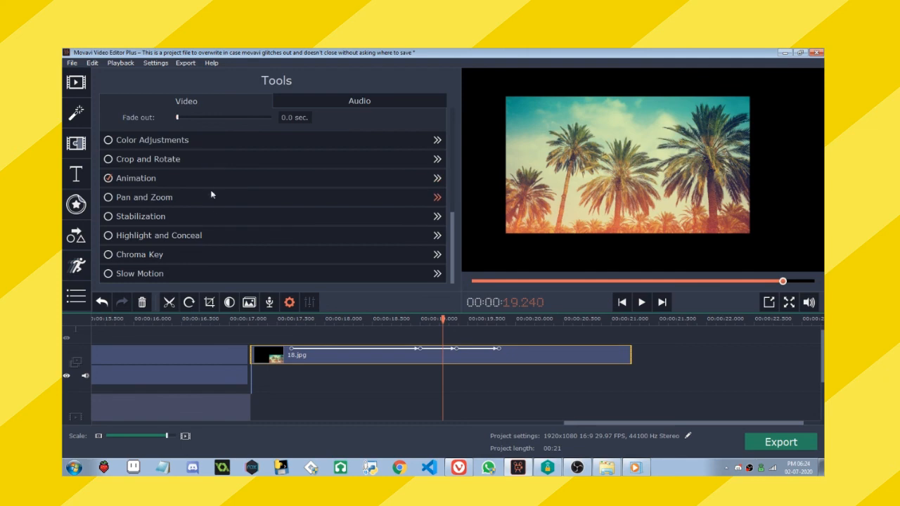
{"action": "scroll", "coordinate": [245, 227], "scroll_direction": "up", "scroll_amount": 3}
Browse the title presets through the Basic, My titles, All, Featured and Intros categories.
{"action": "left_click", "coordinate": [76, 175]}
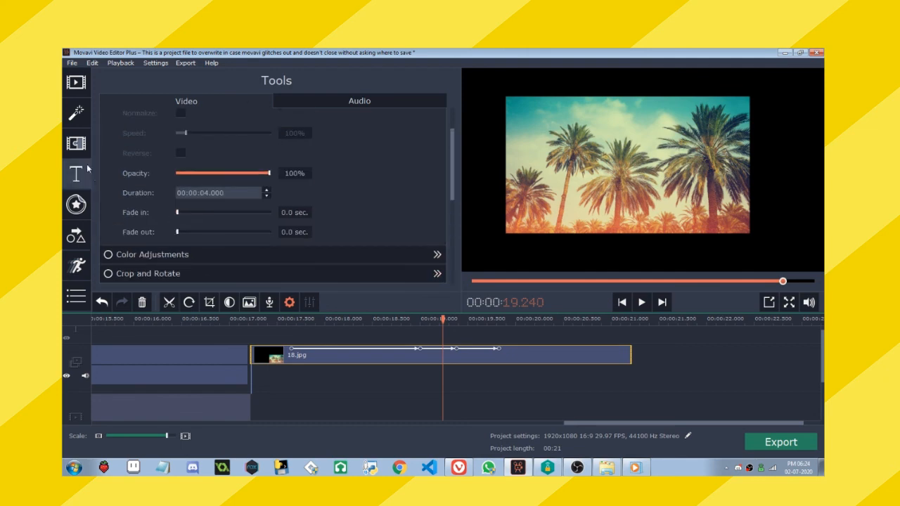
{"action": "left_click", "coordinate": [147, 122]}
{"action": "left_click", "coordinate": [139, 151]}
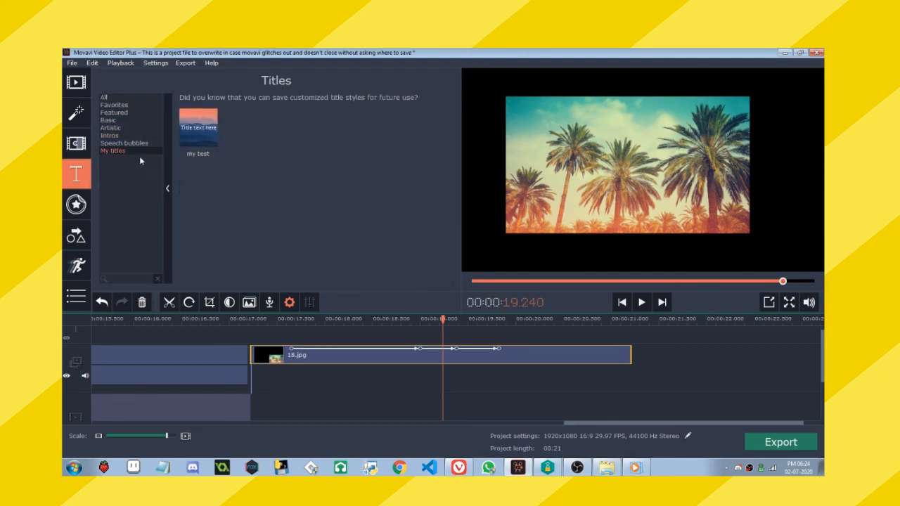
{"action": "left_click", "coordinate": [122, 99]}
{"action": "left_click", "coordinate": [126, 150]}
{"action": "left_click", "coordinate": [131, 113]}
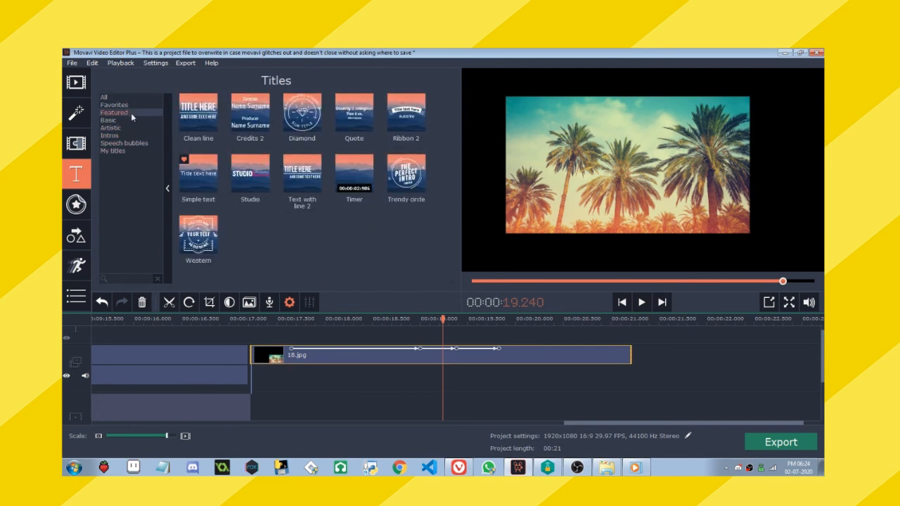
{"action": "left_click", "coordinate": [111, 135]}
Browse the callout presets through Favorites, All, Sketch and Highlighting, and open the list of additional tools such as Stabilization and Chroma Key.
{"action": "left_click", "coordinate": [76, 236]}
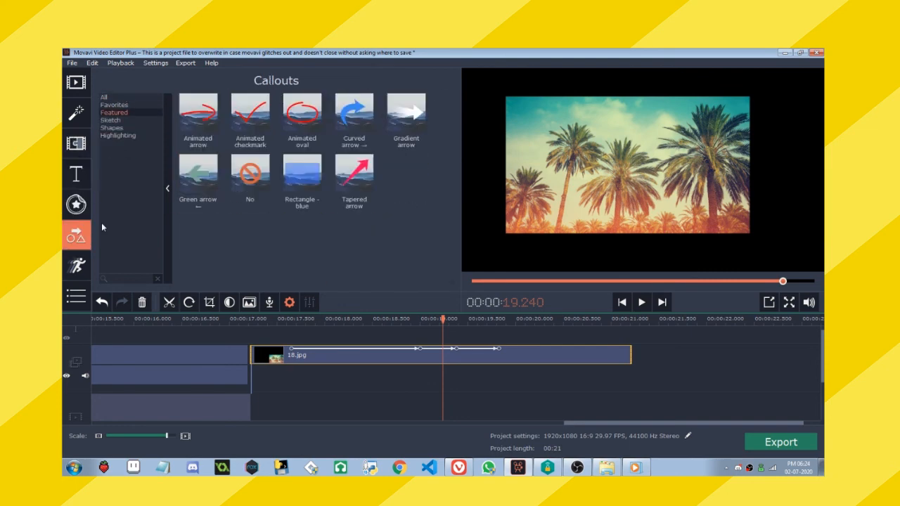
{"action": "left_click", "coordinate": [116, 104]}
{"action": "left_click", "coordinate": [105, 98]}
{"action": "left_click", "coordinate": [117, 118]}
{"action": "left_click", "coordinate": [118, 136]}
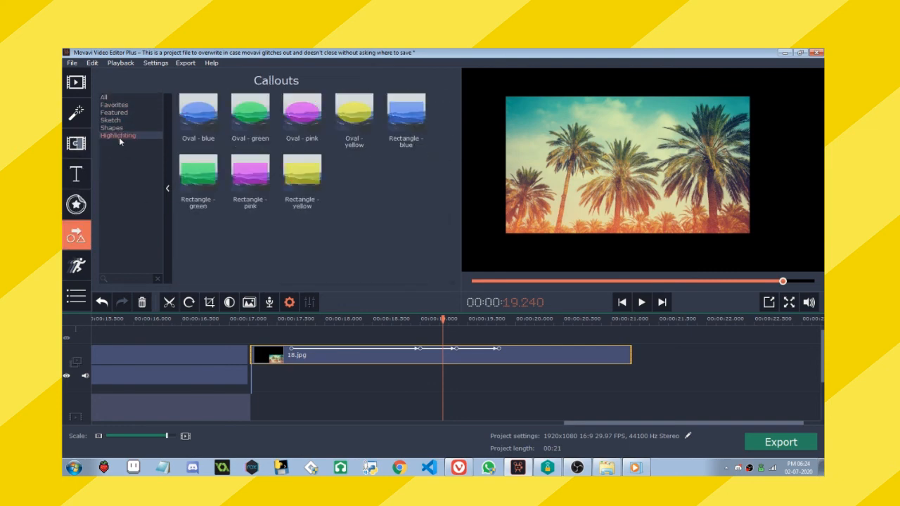
{"action": "left_click", "coordinate": [76, 296]}
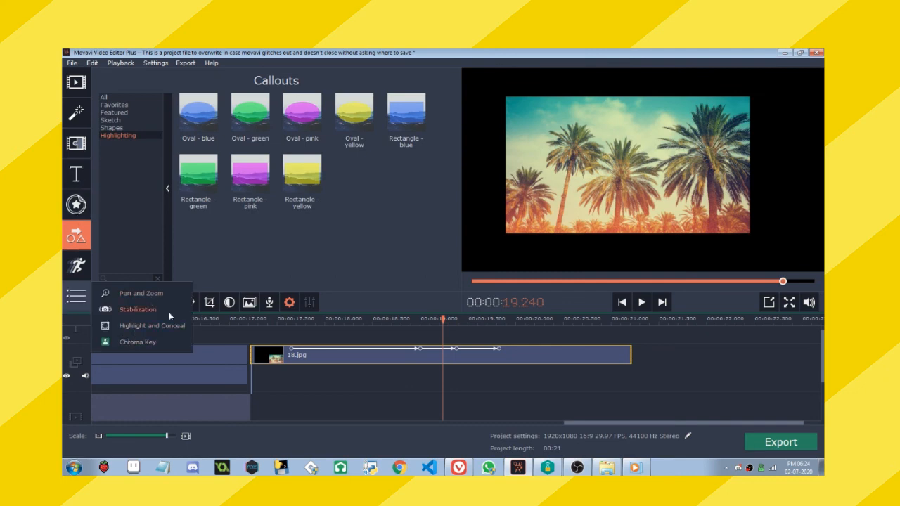